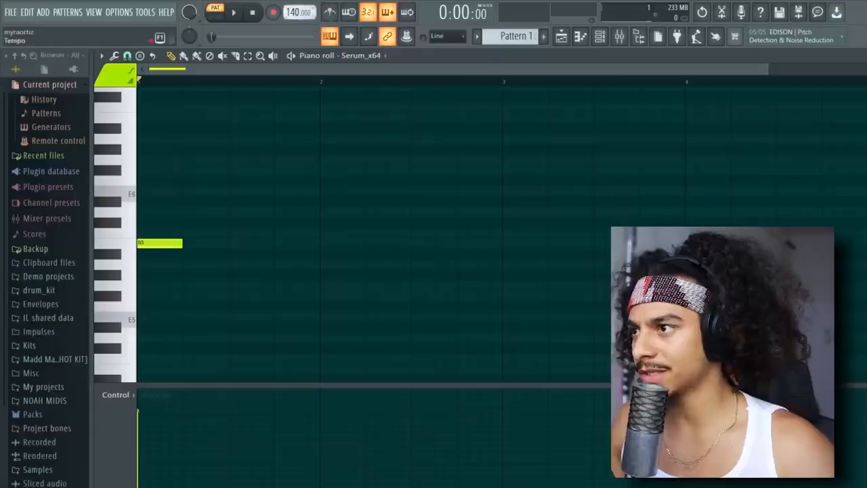
# - Set the project tempo to 175 BPM
pyautogui.moveTo(295, 12); pyautogui.dragTo(331, 21)
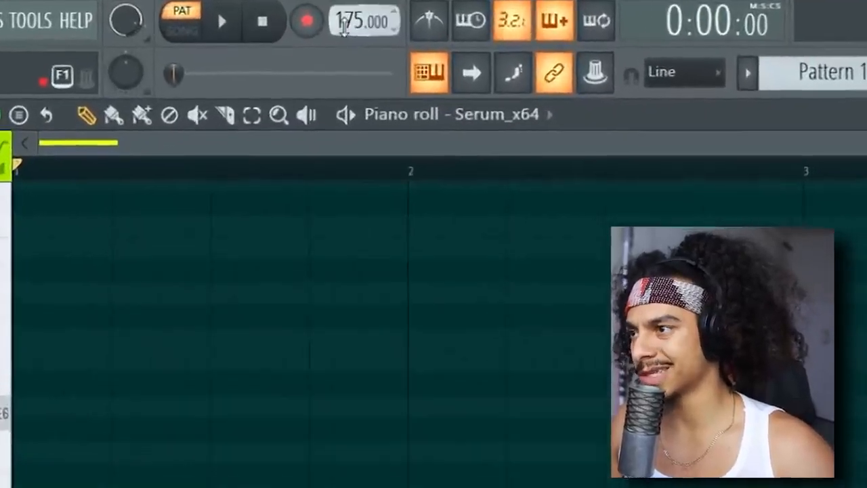
# - Start the Serum_x64 melody in bar 1 with F3 and G#3 notes followed by a longer C3 note
pyautogui.press('space')
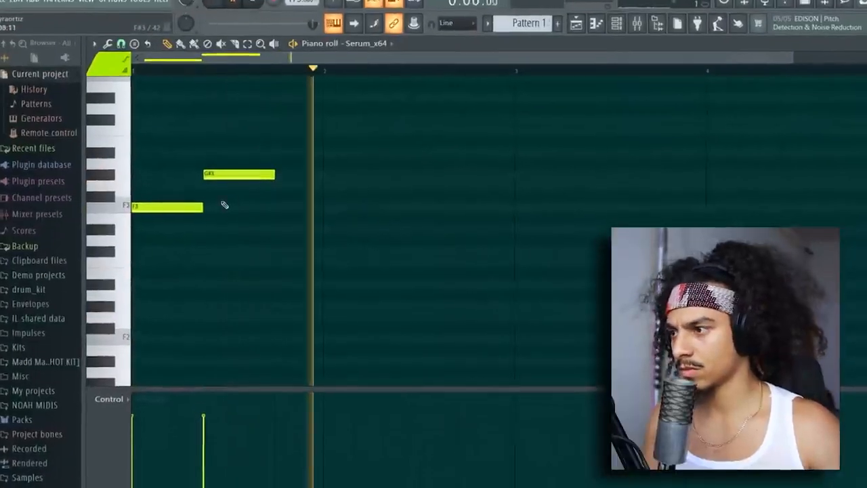
pyautogui.click(276, 235)
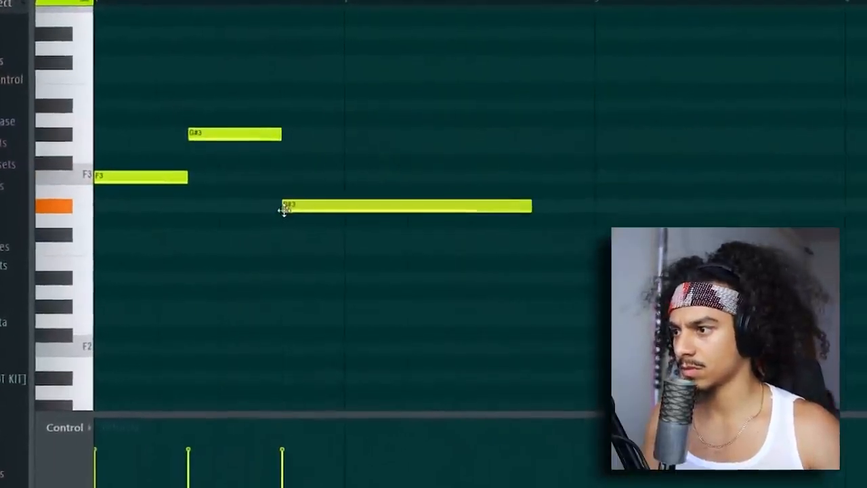
pyautogui.moveTo(284, 210); pyautogui.dragTo(284, 252)
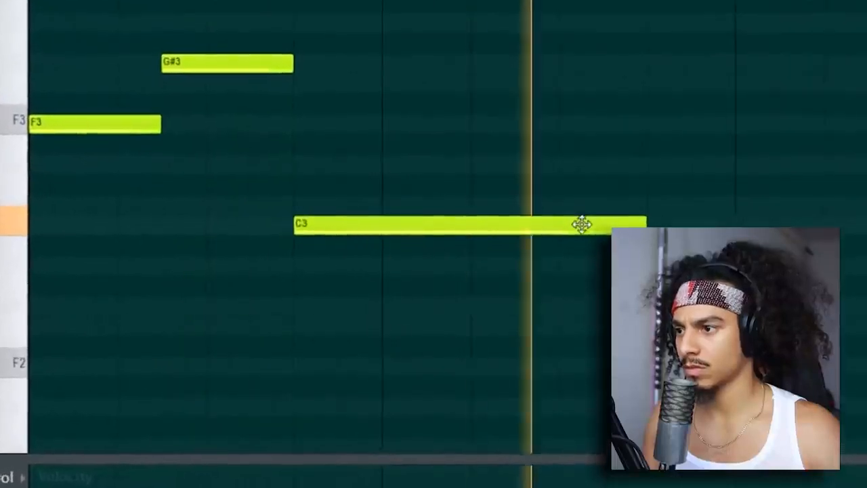
# - Copy the Serum_x64 channel's notes into Serum_x64 #2 two octaves higher, and mute the first channel
pyautogui.rightClick(315, 224)
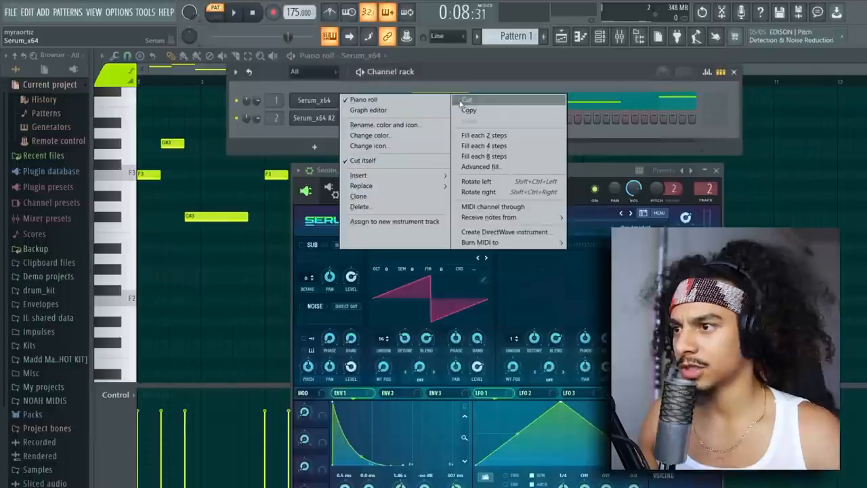
pyautogui.click(469, 111)
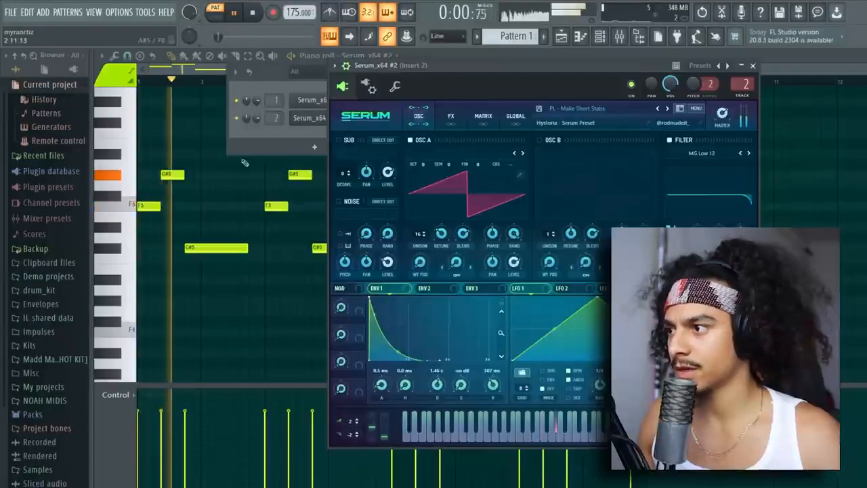
pyautogui.press('space')
pyautogui.click(238, 120)
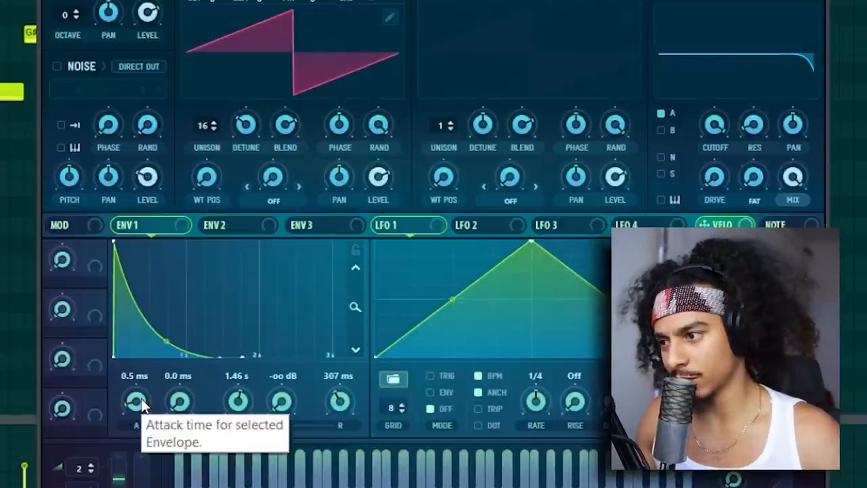
# - In Serum_x64 #2, set envelope 1 to 0.0 ms attack, 342 ms decay and 12 ms release, and load the Dull_toy wavetable in oscillator A
pyautogui.moveTo(348, 373); pyautogui.dragTo(343, 434)
pyautogui.moveTo(239, 406); pyautogui.dragTo(245, 437)
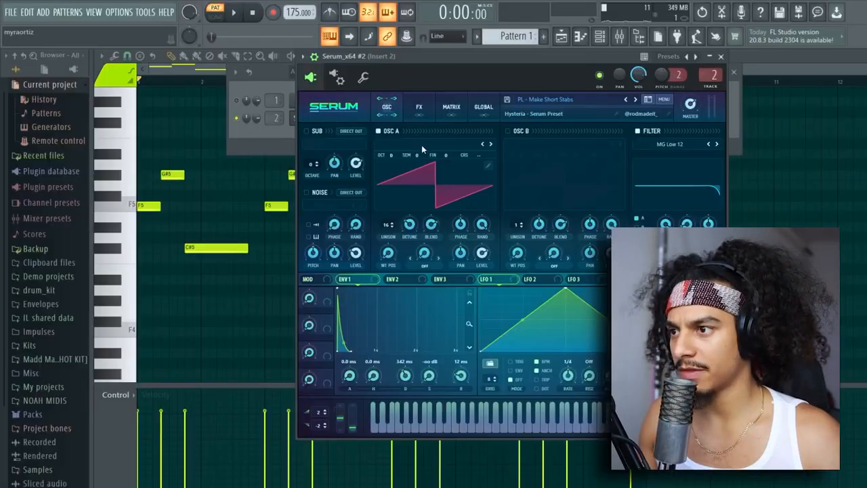
pyautogui.click(422, 145)
pyautogui.moveTo(267, 110)
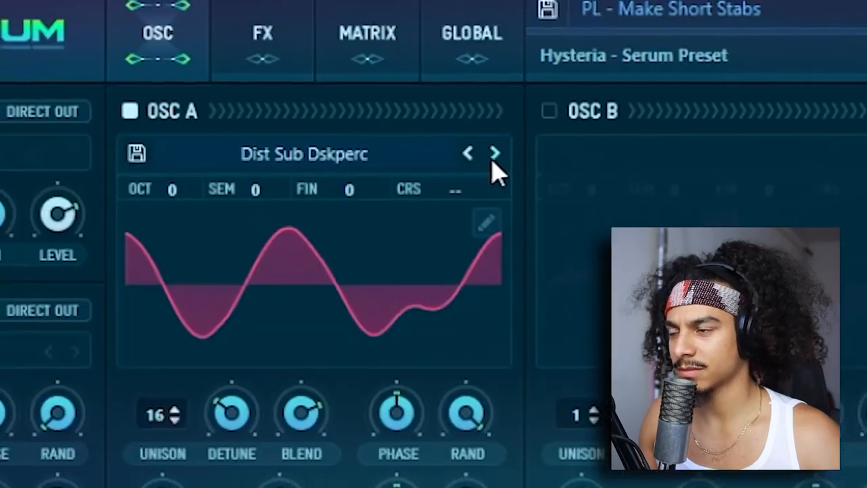
pyautogui.click(418, 85)
pyautogui.click(419, 84)
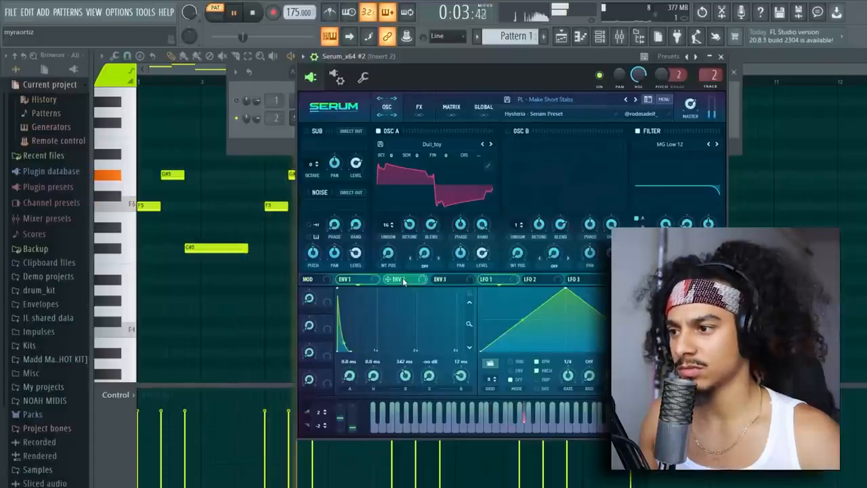
# - Lower the filter cutoff of Serum_x64 #2 and enable its Hyper/Dimension and Chorus effects
pyautogui.moveTo(665, 224); pyautogui.dragTo(662, 286)
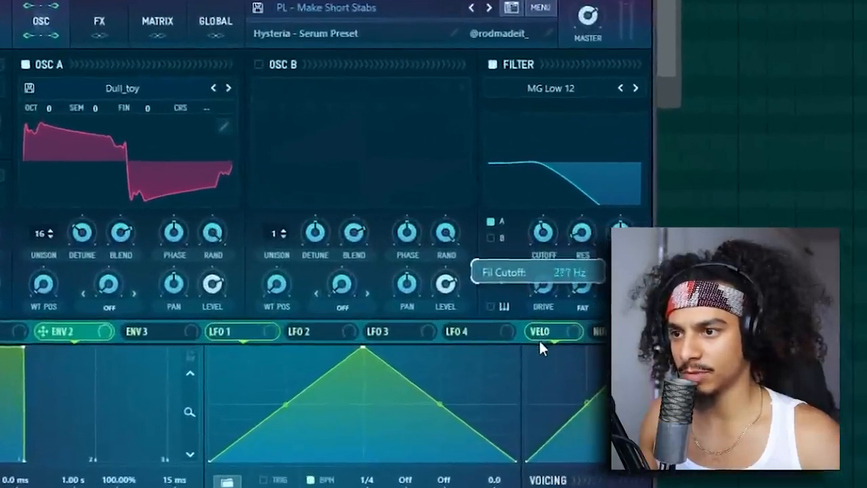
pyautogui.moveTo(503, 372); pyautogui.dragTo(319, 397)
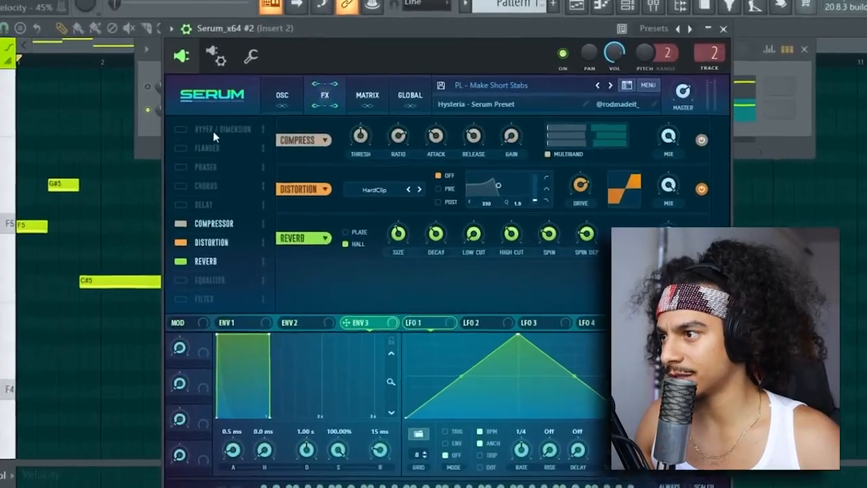
pyautogui.click(229, 130)
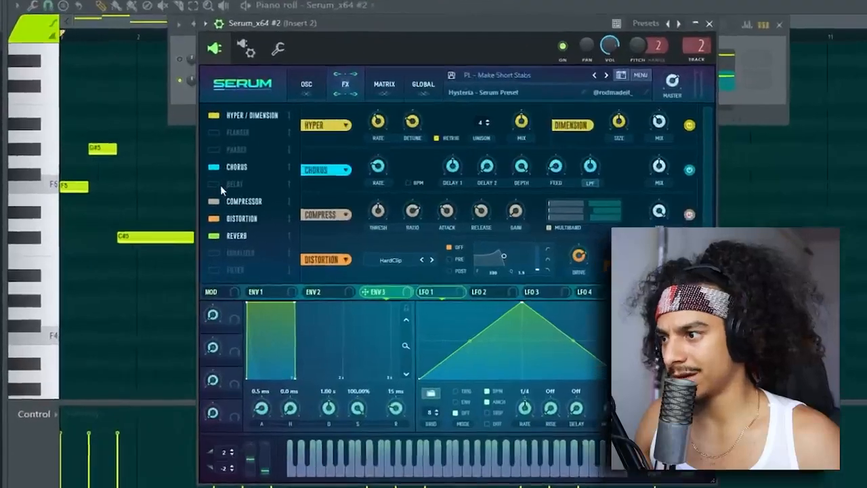
pyautogui.click(39, 205)
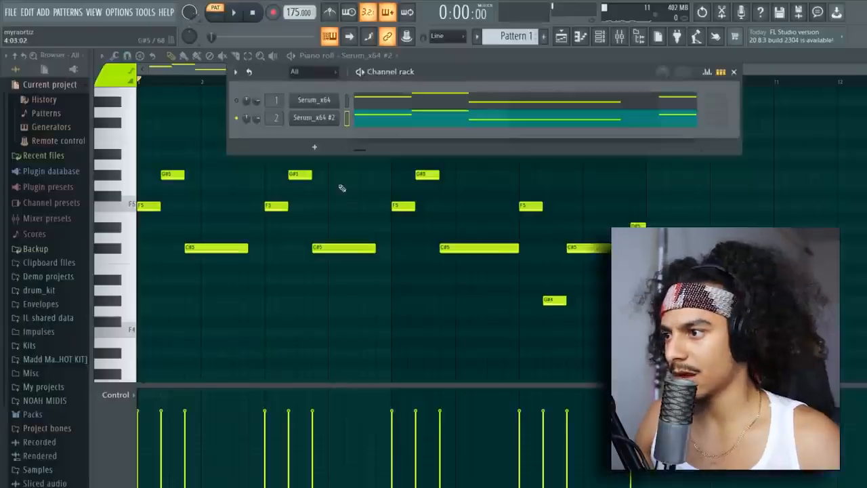
# - Layer G#5, C6 and D#6 harmony notes above the first three melody notes of Serum_x64 #2
pyautogui.press('F6')
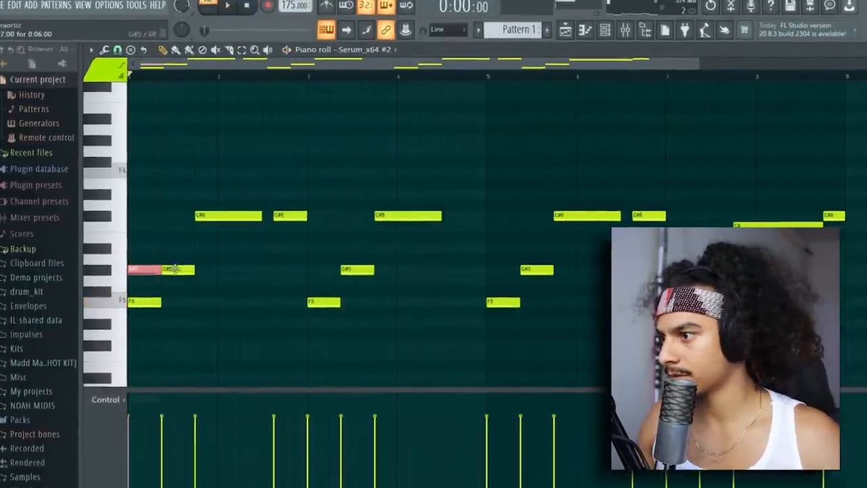
pyautogui.click(183, 167)
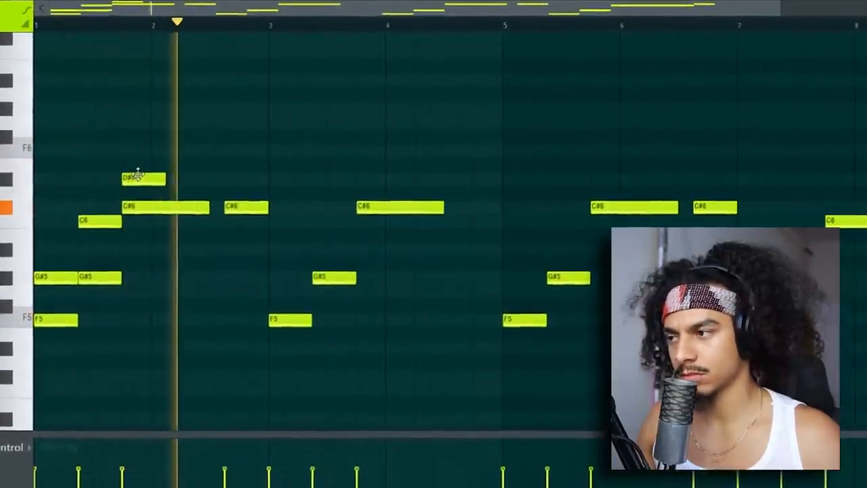
pyautogui.moveTo(156, 256); pyautogui.dragTo(151, 270)
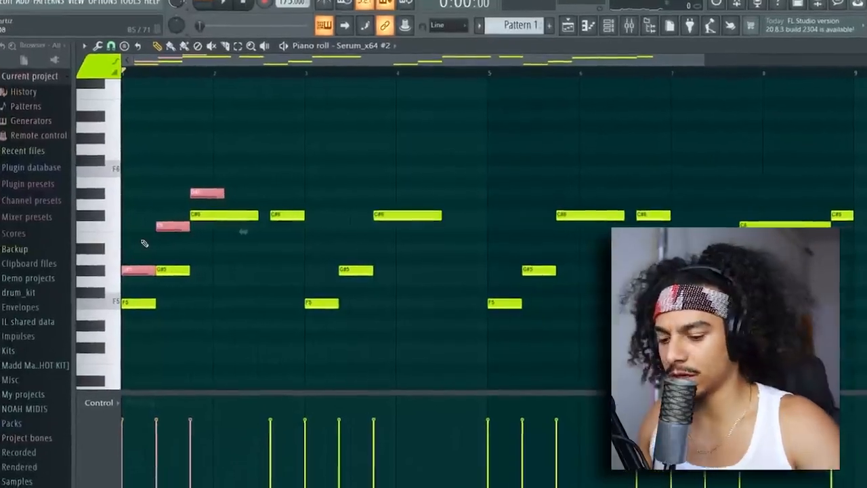
# - Lower the original Serum_x64 #2 melody by an octave and add G#6 and G6 notes above its first two notes
pyautogui.scroll(2, 358, 212)
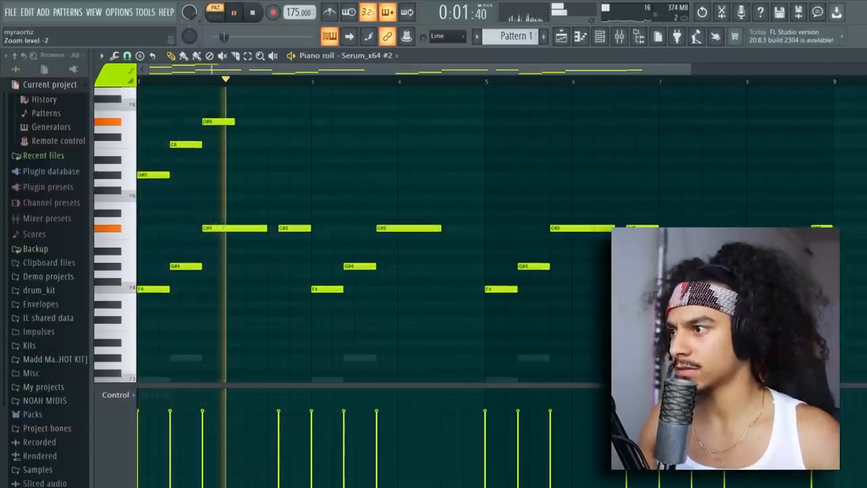
pyautogui.scroll(2, 172, 196)
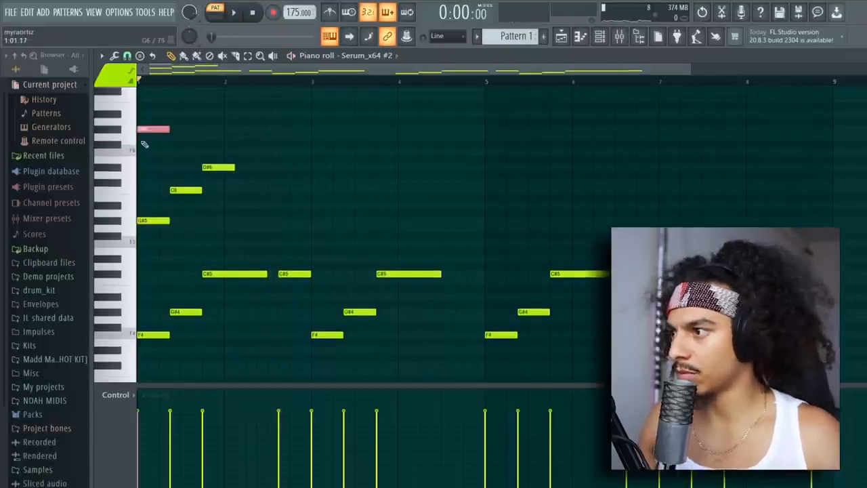
pyautogui.press('space')
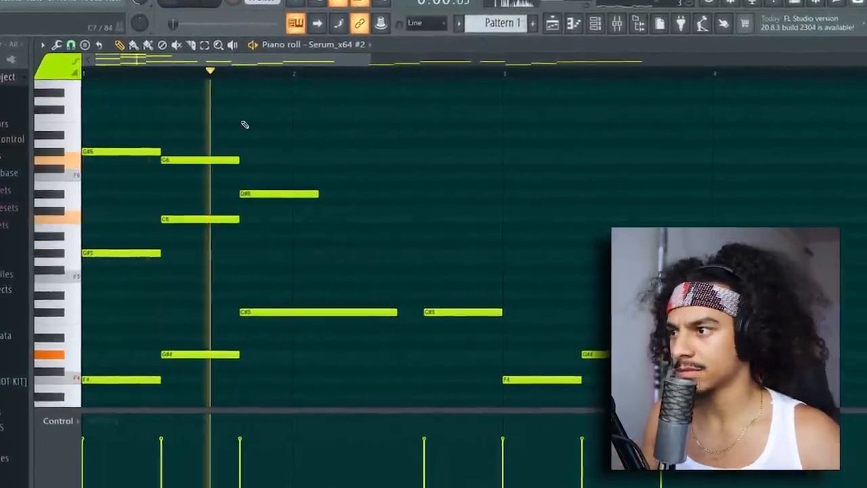
pyautogui.scroll(-2, 237, 128)
pyautogui.press('space')
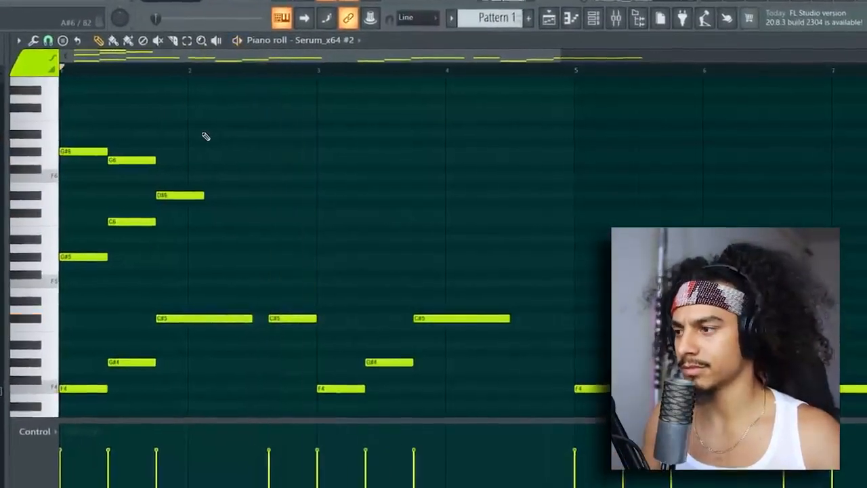
# - Transpose all Serum_x64 #2 notes down one octave and play the pattern back
pyautogui.scroll(4, 205, 137)
pyautogui.press('space')
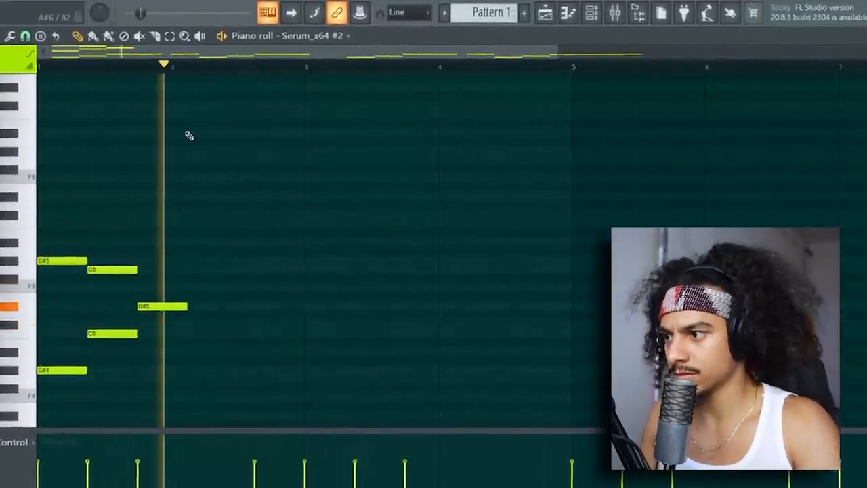
pyautogui.scroll(-6, 189, 135)
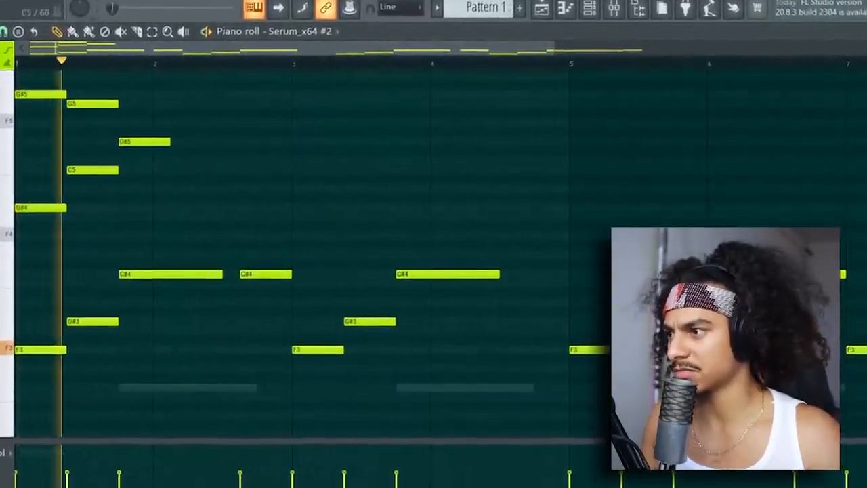
# - Repeat the opening harmony notes over the melody at bars 3 and 5, with D#5 over the short C#4 notes
pyautogui.moveTo(358, 351); pyautogui.dragTo(258, 224)
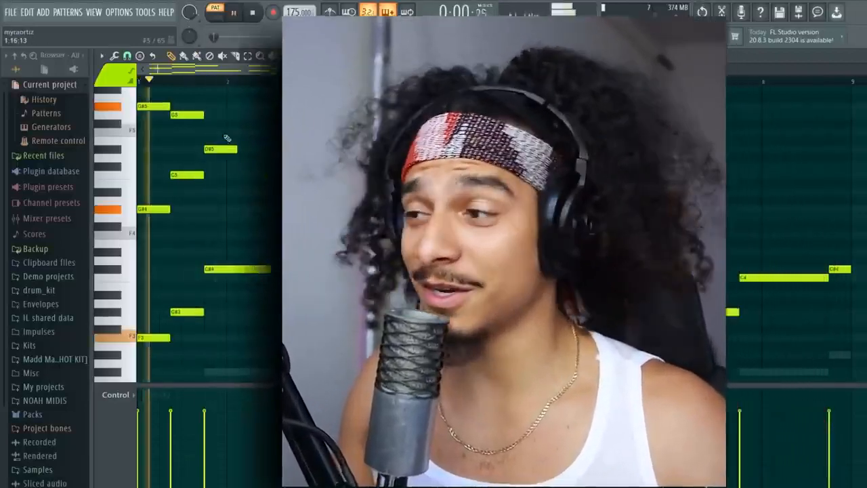
pyautogui.scroll(-3, 227, 138)
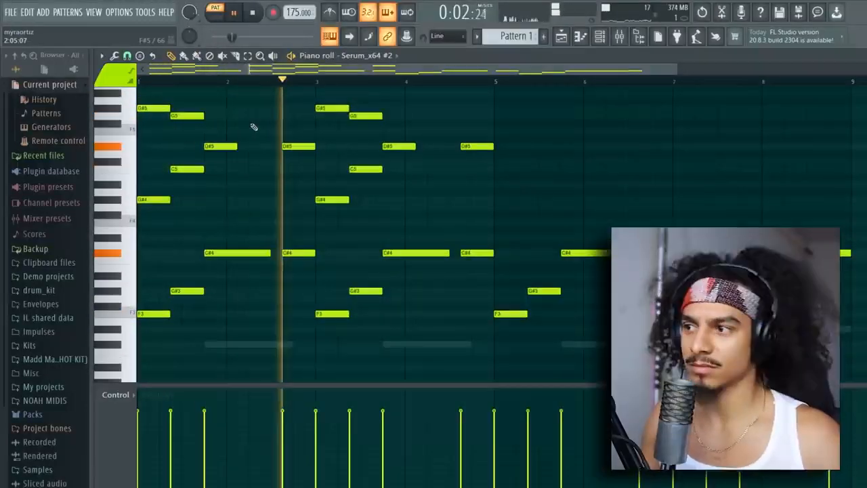
pyautogui.scroll(2, 253, 127)
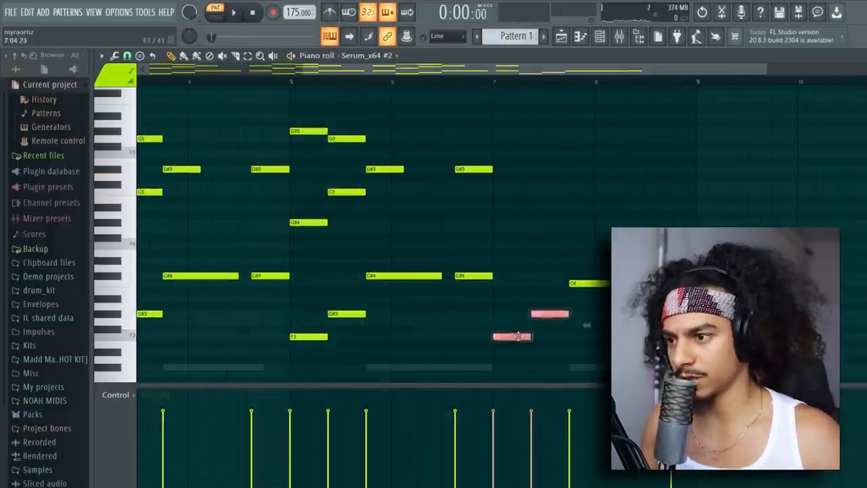
# - Write a varied harmony over bars 7 and 8 with G#4, C5, A#4, C5 and D#5 notes, and play the pattern
pyautogui.scroll(2, 535, 293)
pyautogui.scroll(-2, 571, 291)
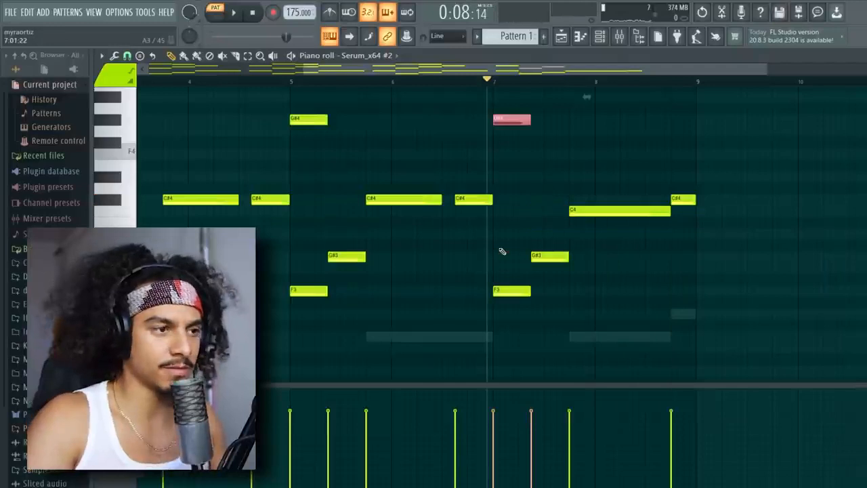
pyautogui.press('space')
pyautogui.scroll(3, 618, 214)
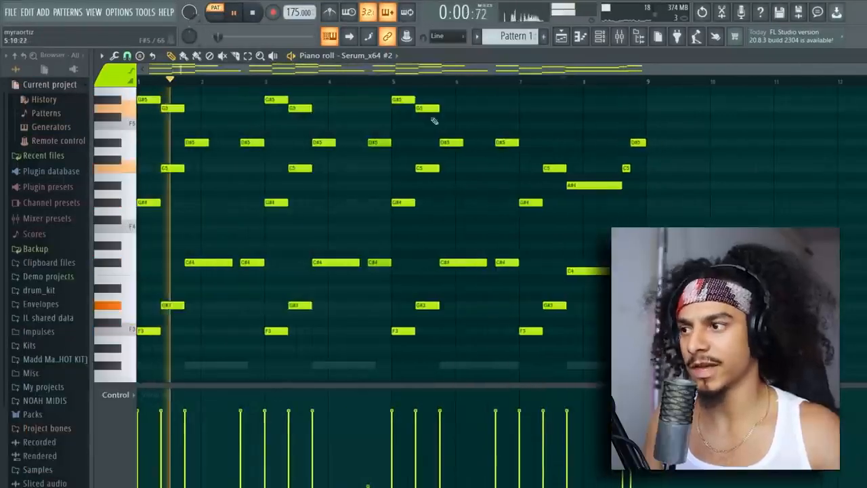
pyautogui.scroll(-2, 349, 161)
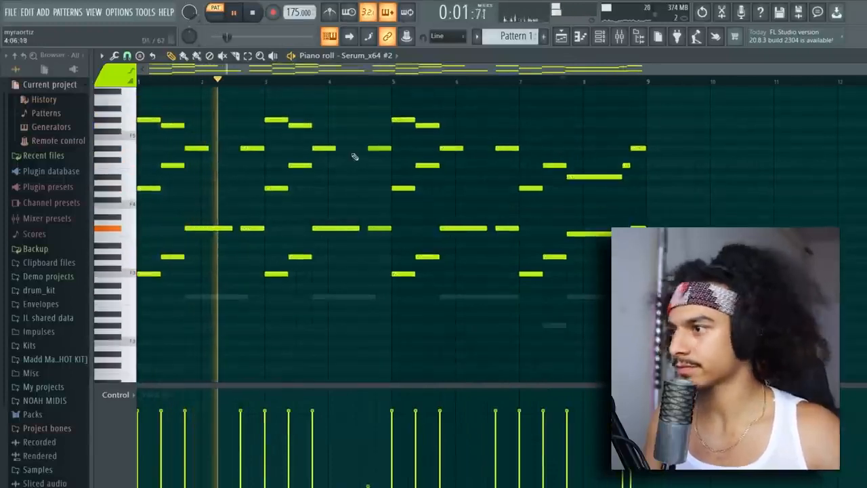
# - Choose a Hysteria Serum Bank sound for Serum_x64 #3 and add short C#6, G#5 and G5 notes in bar 2
pyautogui.click(602, 38)
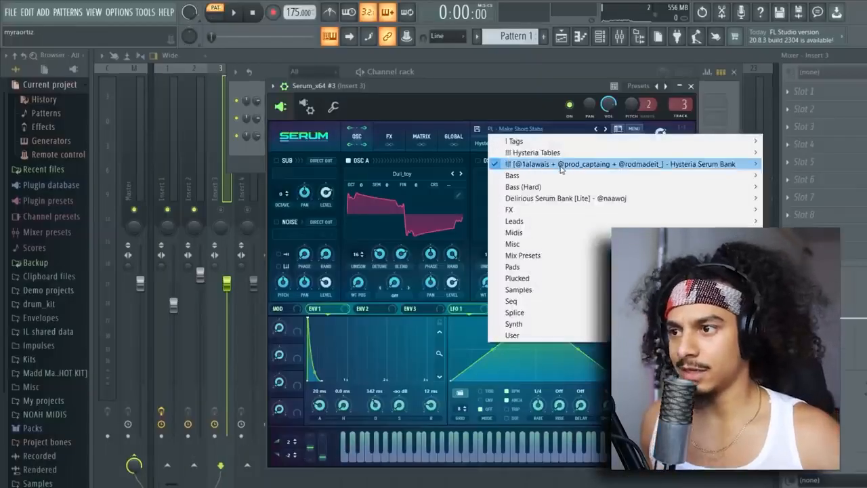
pyautogui.moveTo(560, 165)
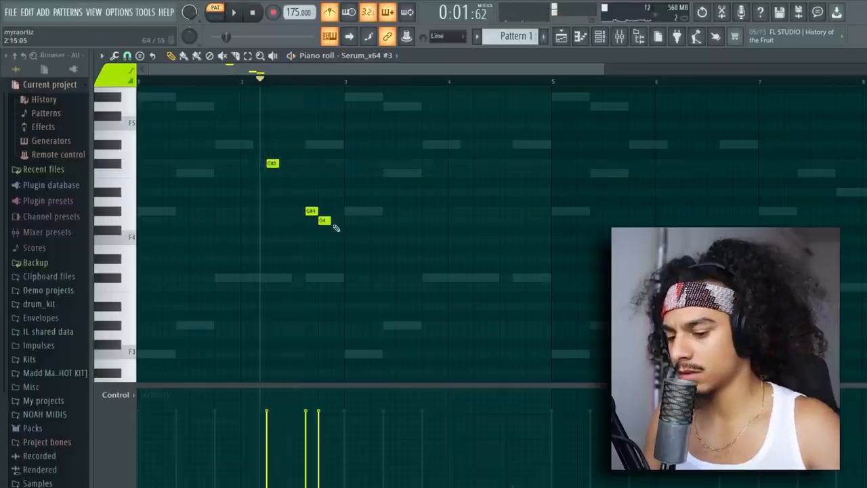
pyautogui.scroll(3, 336, 228)
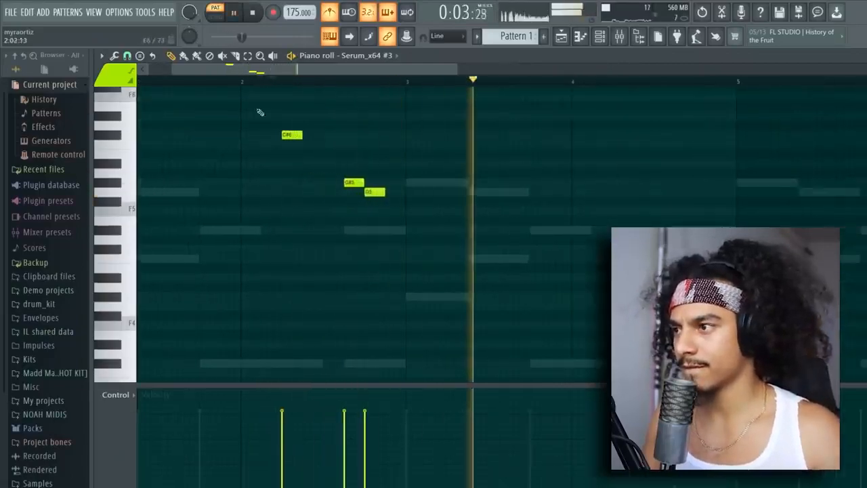
# - On mixer insert 3, apply a low-frequency cut preset in Fruity Parametric EQ 2 and load the Elements effect in slot 4
pyautogui.click(599, 37)
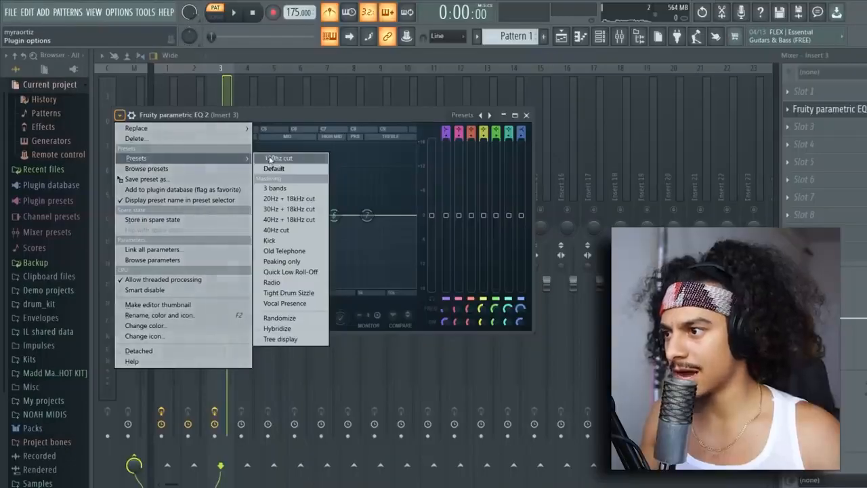
pyautogui.click(269, 160)
pyautogui.press('space')
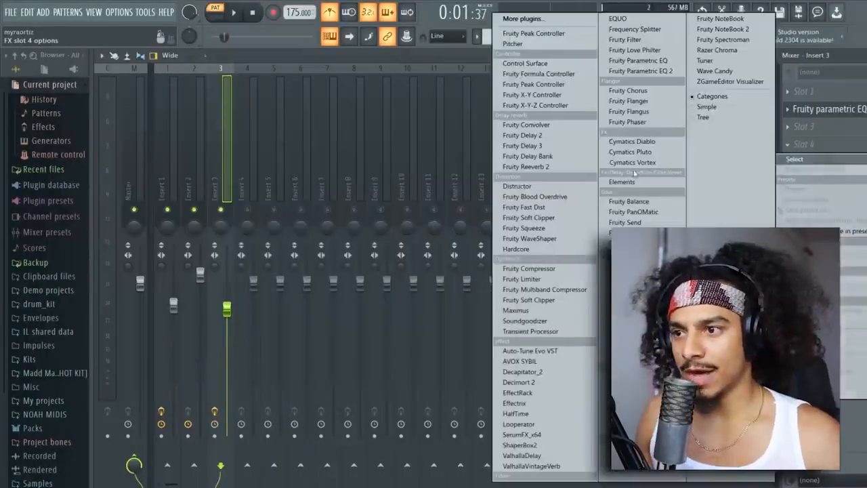
pyautogui.click(634, 182)
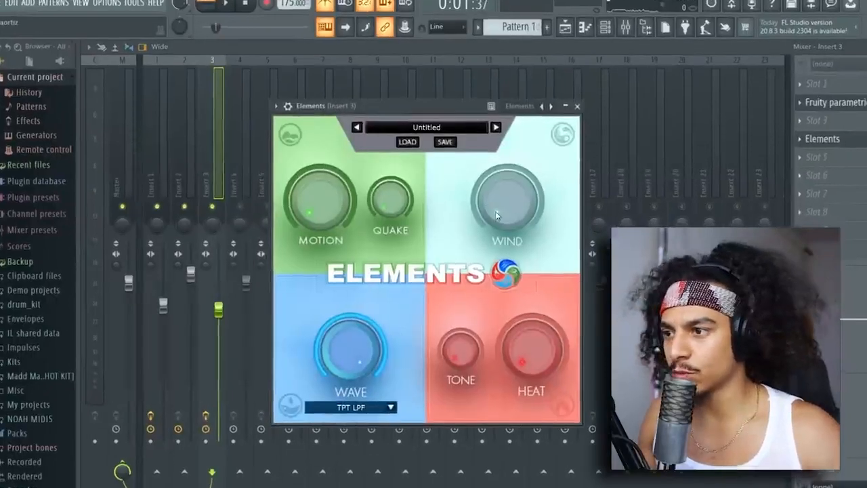
# - In Elements on insert 3, raise the Wind and Motion amounts and lower the Wave filter cutoff to about 836 Hz
pyautogui.moveTo(499, 213); pyautogui.dragTo(503, 187)
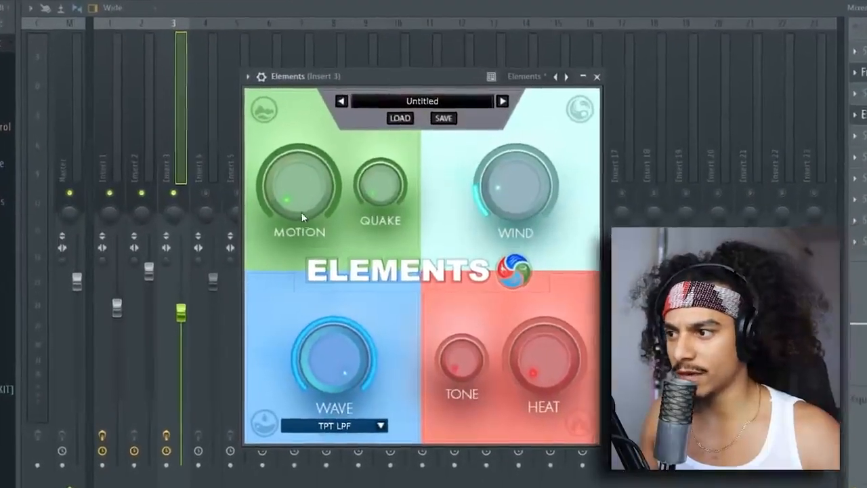
pyautogui.moveTo(306, 196); pyautogui.dragTo(306, 184)
pyautogui.moveTo(277, 158); pyautogui.dragTo(253, 160)
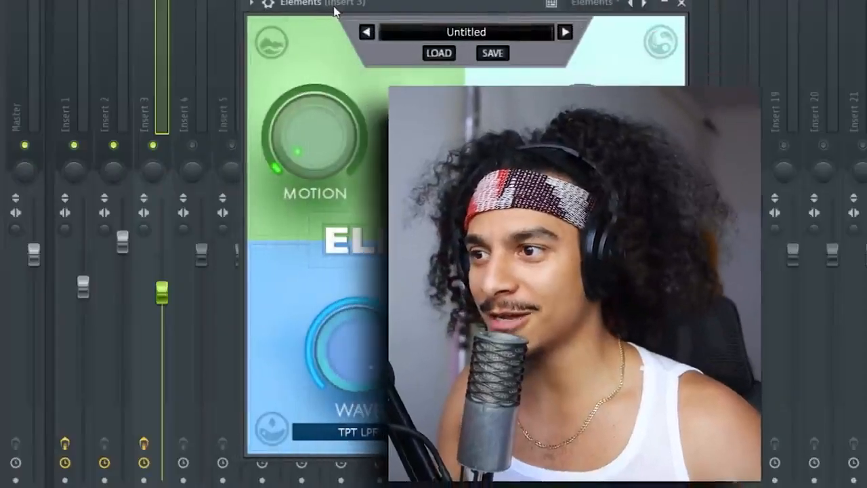
pyautogui.moveTo(333, 7); pyautogui.dragTo(339, 6)
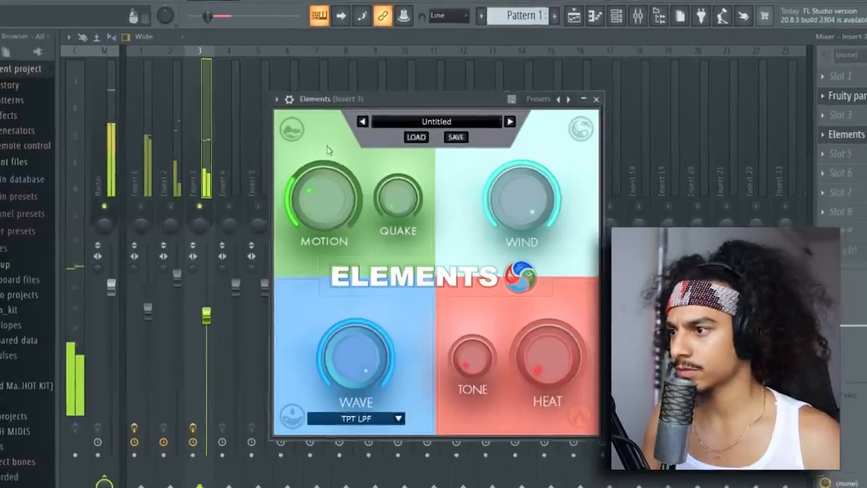
pyautogui.moveTo(327, 181); pyautogui.dragTo(271, 80)
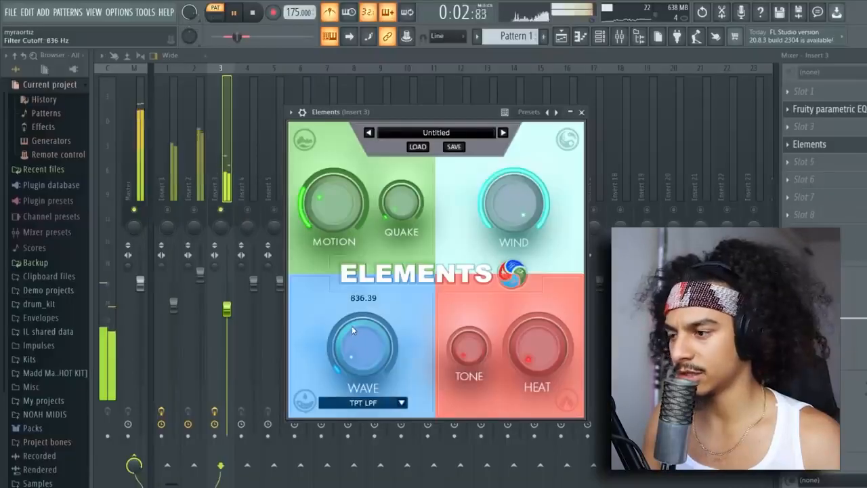
pyautogui.moveTo(353, 321); pyautogui.dragTo(367, 329)
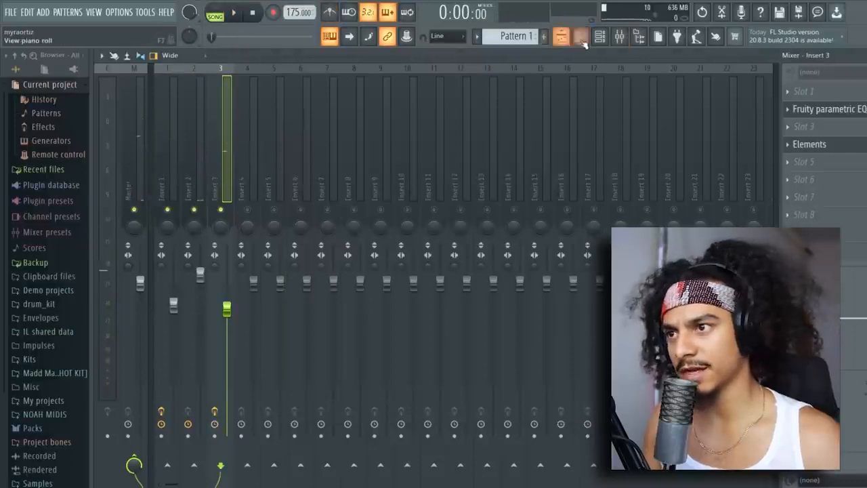
# - Play the arrangement and reopen the Elements effect on mixer insert 3 to check the counter-melody's sound
pyautogui.click(581, 38)
pyautogui.press('space')
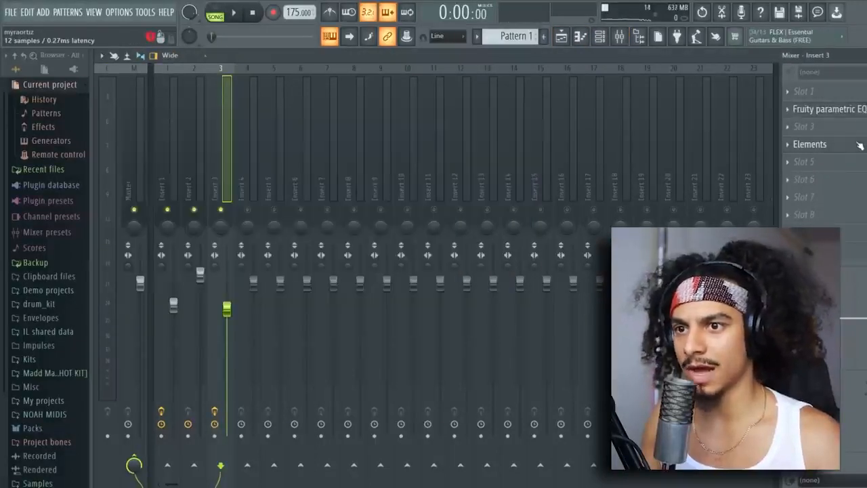
pyautogui.click(819, 143)
pyautogui.press('space')
pyautogui.moveTo(461, 121); pyautogui.dragTo(465, 115)
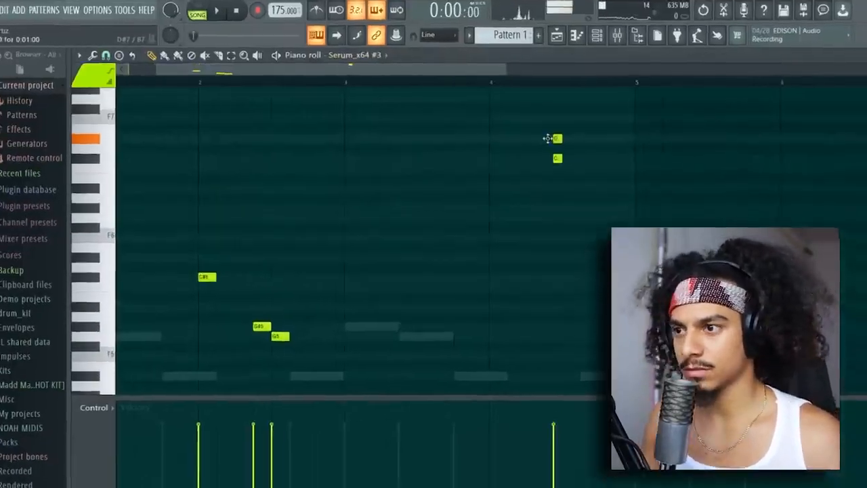
# - Place short F7, F7, D#7, A#6 and C7 notes in the second half of bar 4, and lower bar 2's first note to C6
pyautogui.click(550, 125)
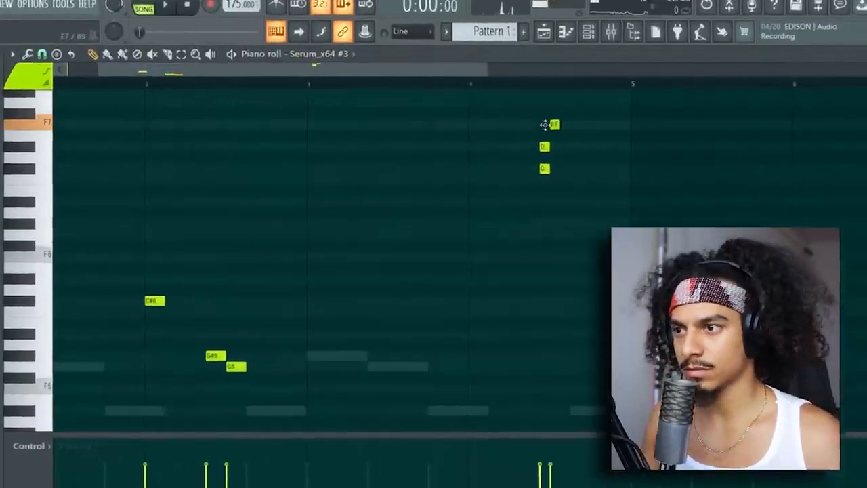
pyautogui.rightClick(558, 137)
pyautogui.rightClick(557, 159)
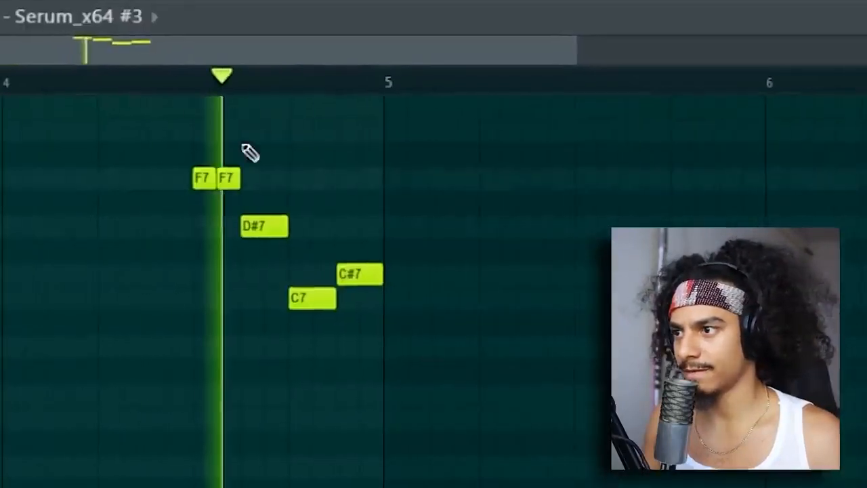
pyautogui.moveTo(385, 281); pyautogui.dragTo(384, 328)
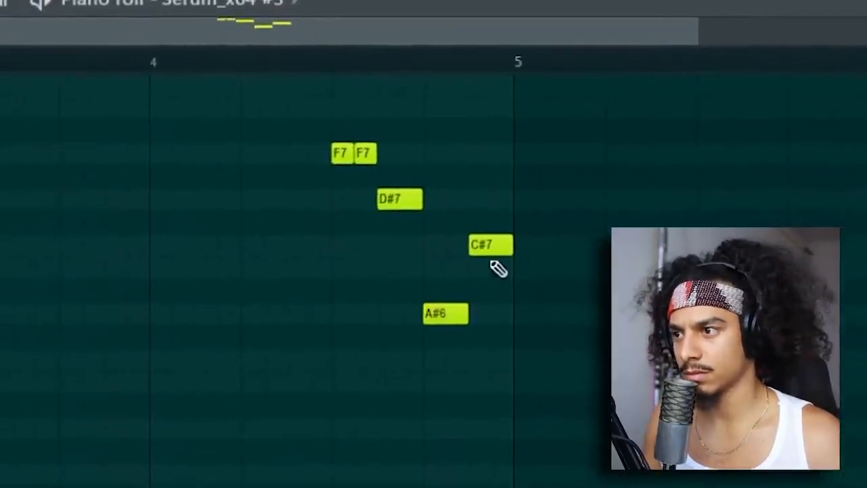
pyautogui.moveTo(423, 262); pyautogui.dragTo(421, 284)
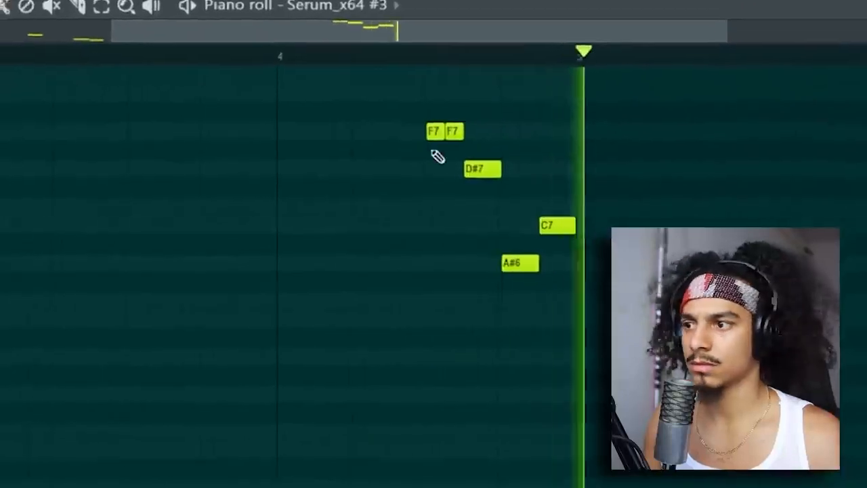
pyautogui.scroll(-3, 329, 180)
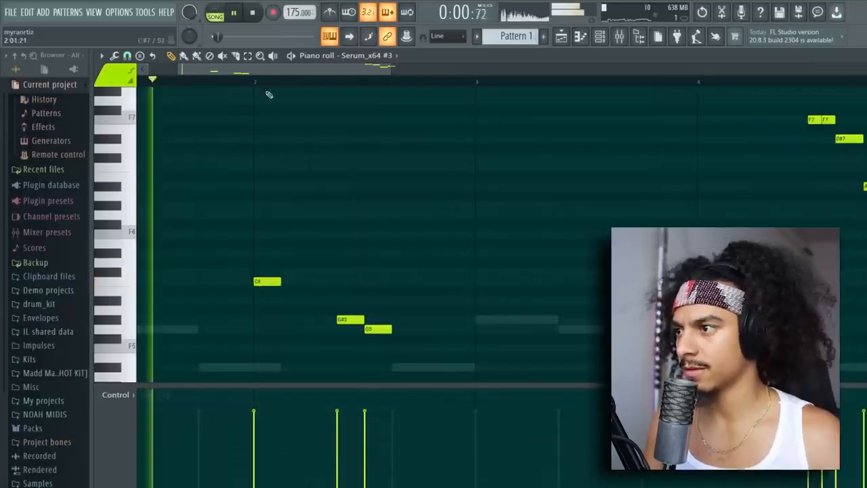
pyautogui.scroll(-4, 230, 168)
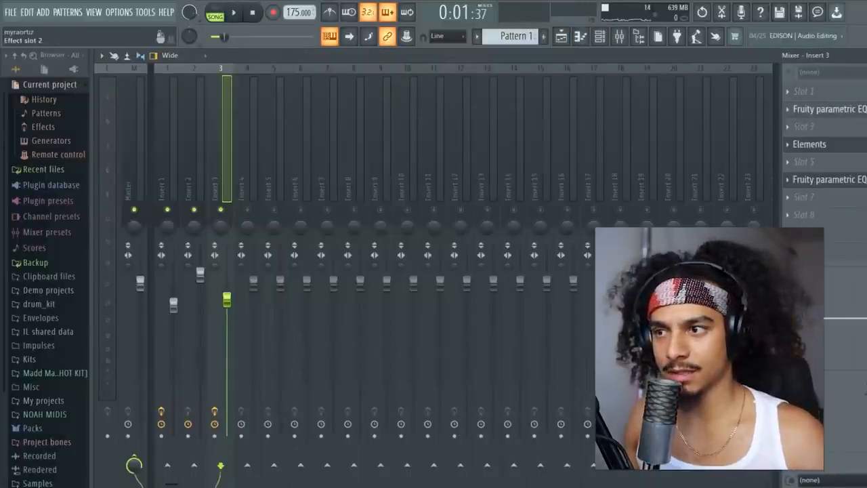
# - On mixer insert 3, raise the Wave filter cutoff in Elements and lower the channel's volume slightly during playback
pyautogui.click(827, 109)
pyautogui.click(828, 109)
pyautogui.click(862, 145)
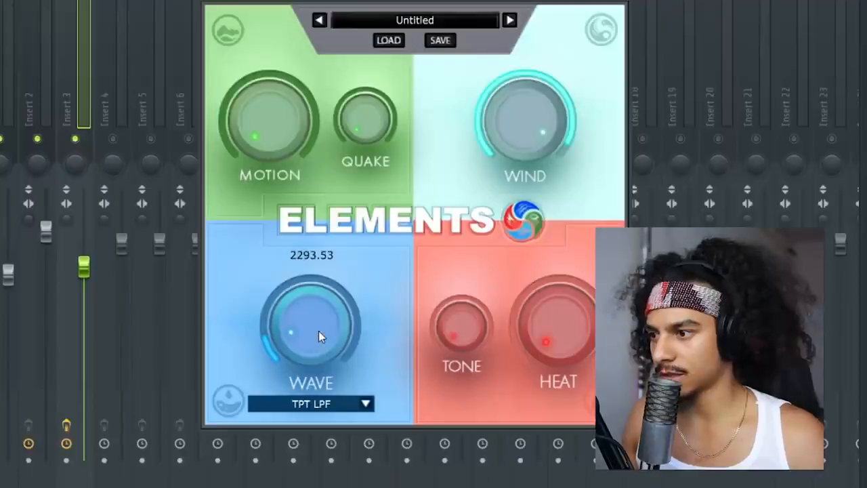
pyautogui.moveTo(318, 328); pyautogui.dragTo(319, 318)
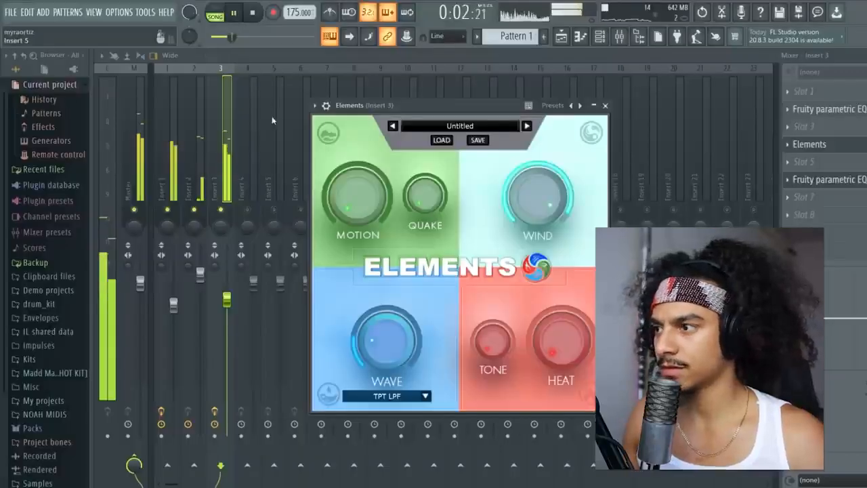
pyautogui.moveTo(232, 295); pyautogui.dragTo(231, 297)
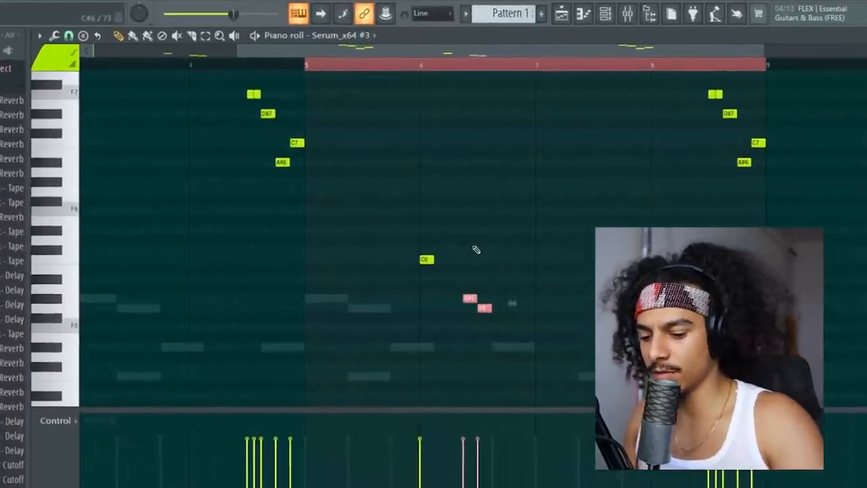
# - Raise the repeated G#5 and G5 notes in bar 6 by an octave and add a short D#6 note after them
pyautogui.hotkey('ctrl', 'Up')
pyautogui.hotkey('ctrl', 'd')
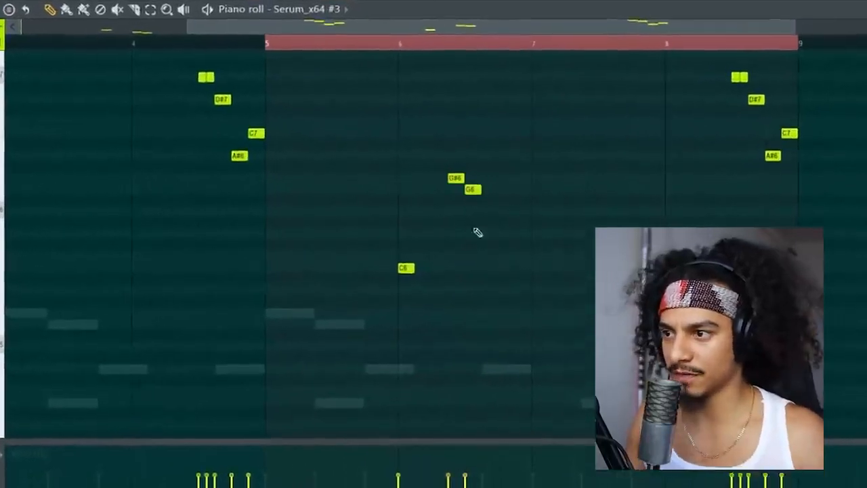
pyautogui.scroll(2, 495, 236)
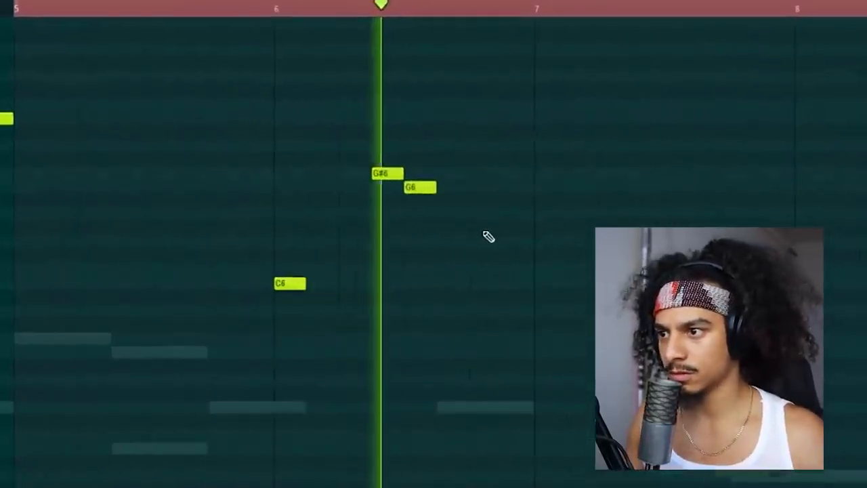
pyautogui.click(469, 241)
pyautogui.press('space')
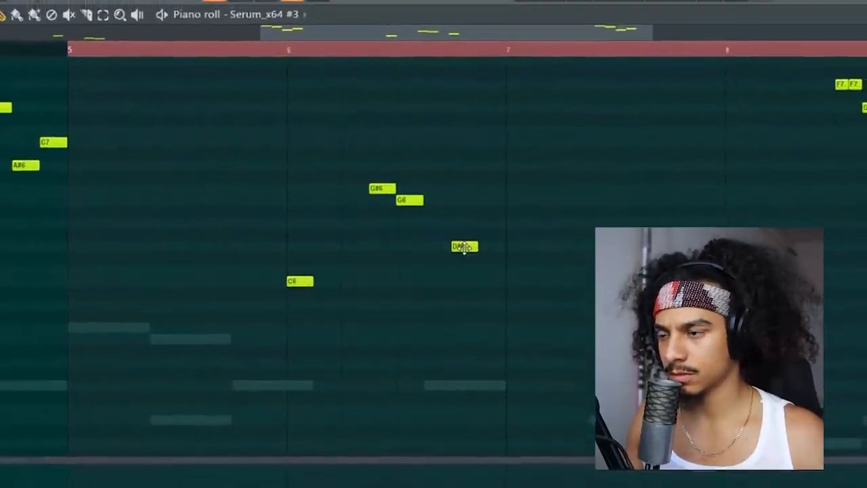
# - Replace the repeated run at the end of bar 8 with a single C7 note and play the result
pyautogui.scroll(-3, 354, 204)
pyautogui.press('space')
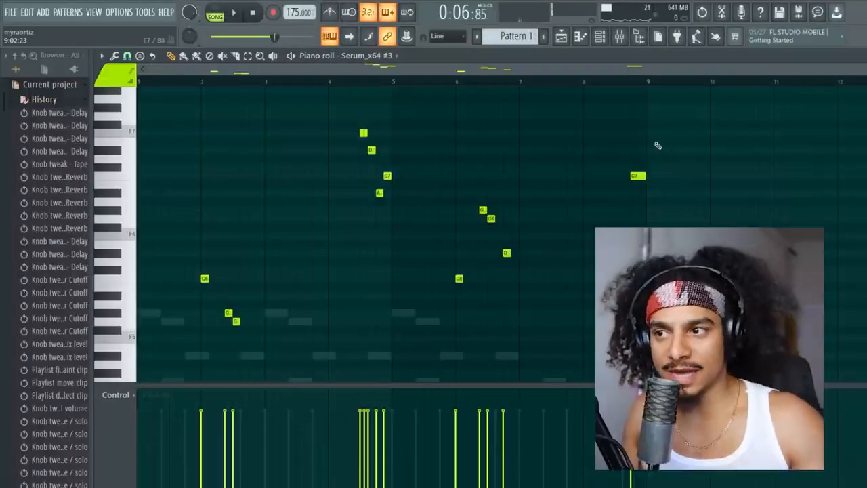
pyautogui.scroll(1, 657, 145)
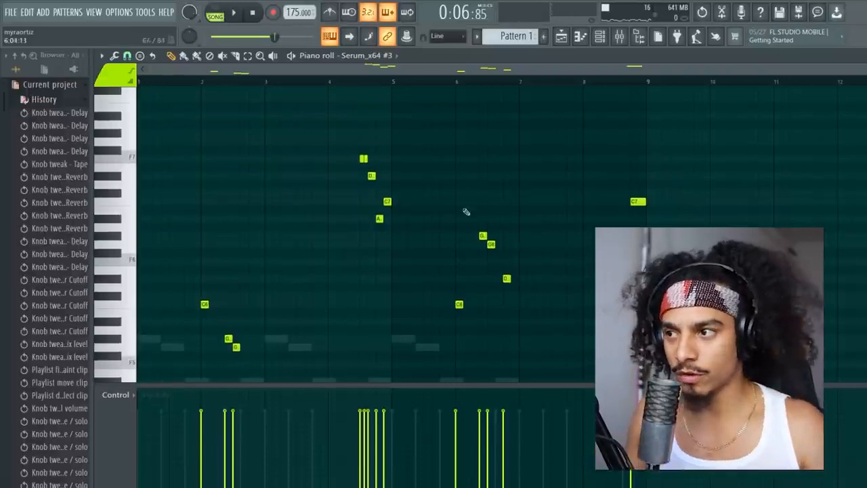
pyautogui.scroll(1, 612, 170)
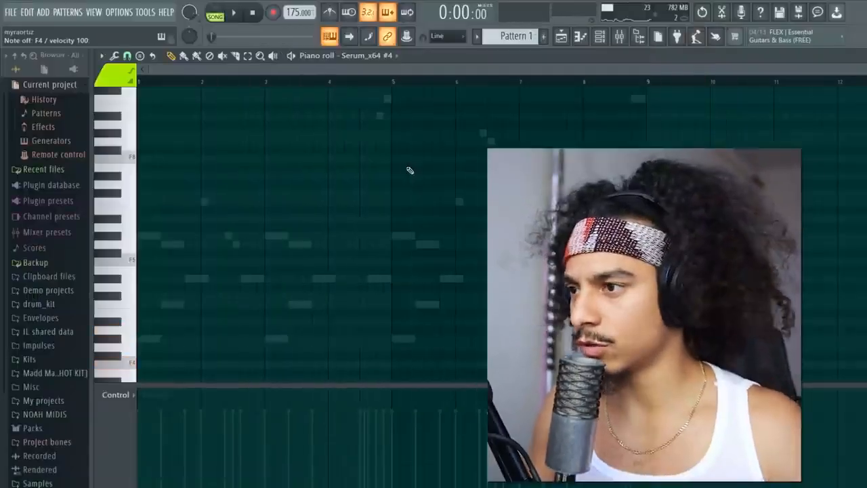
# - Try a short-note run for Serum_x64 #4 over bars 7 and 8, descending from G#5 to G#4 and ending on G#5 and A#5
pyautogui.scroll(2, 518, 160)
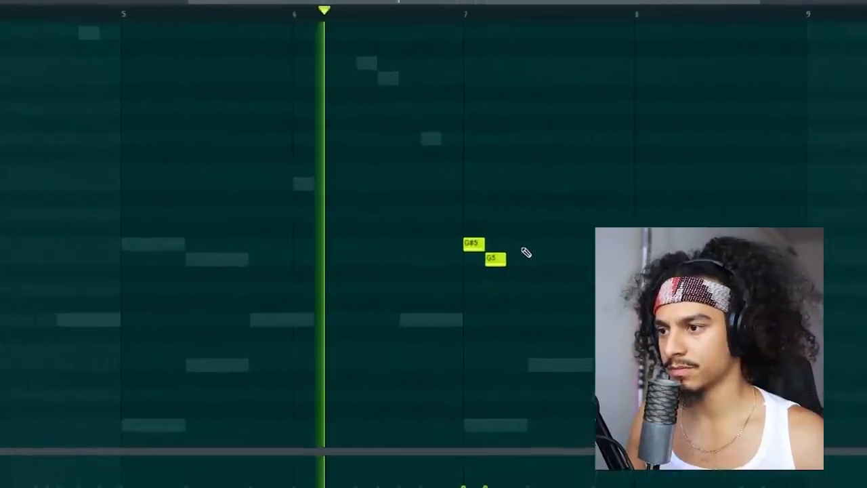
pyautogui.click(535, 289)
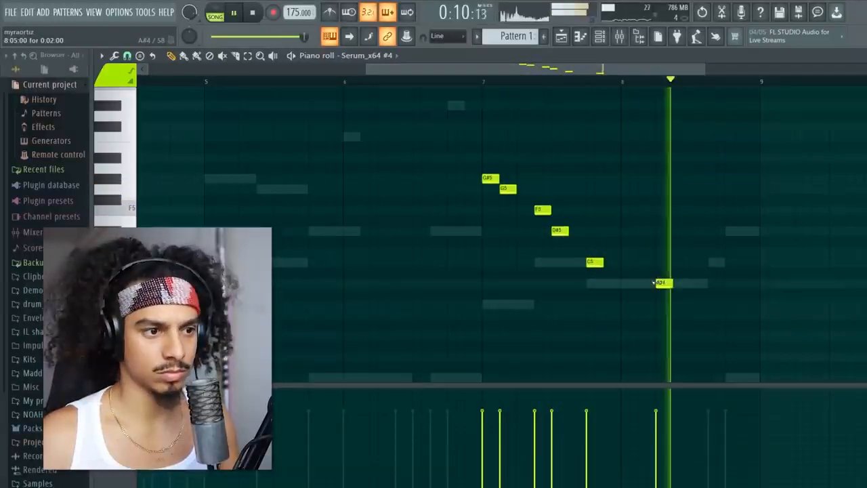
pyautogui.click(710, 262)
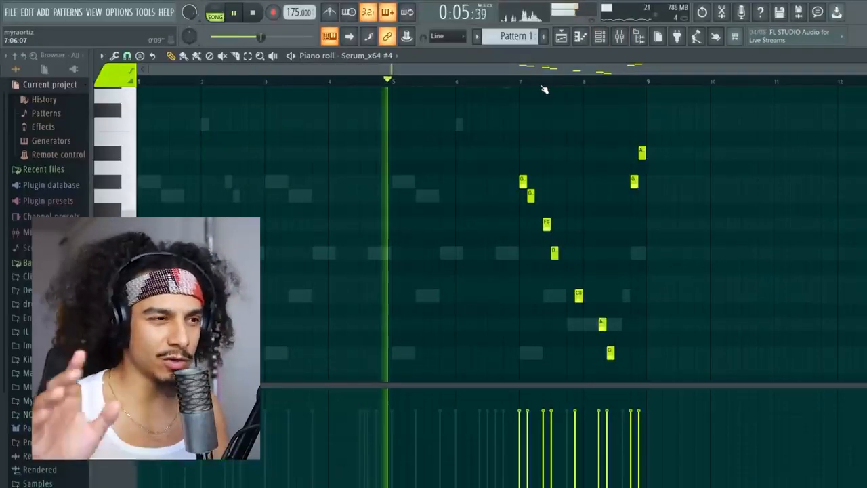
pyautogui.scroll(3, 622, 155)
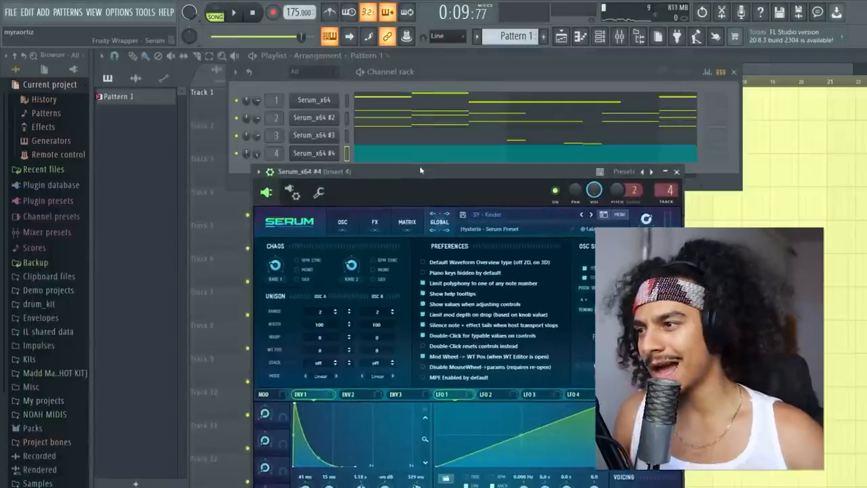
# - Fill Serum_x64 #4 with the copied melody and harmony notes and play them with its SY - Kinder preset
pyautogui.moveTo(420, 167); pyautogui.dragTo(421, 169)
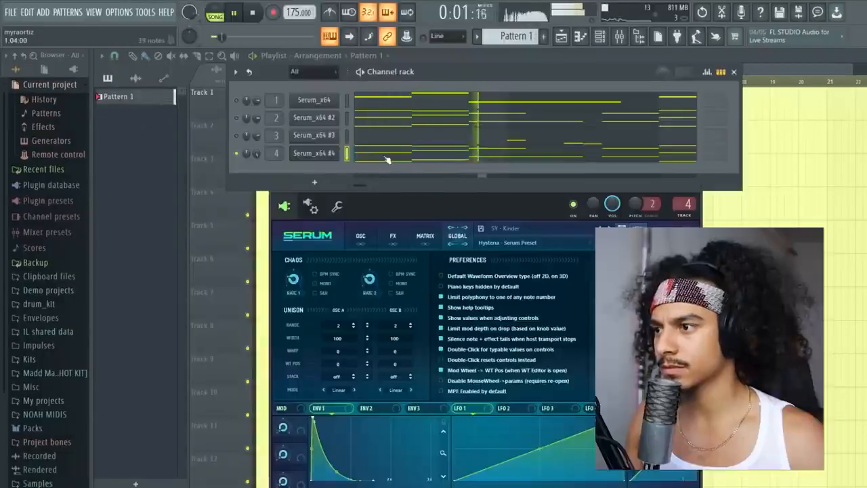
pyautogui.click(386, 160)
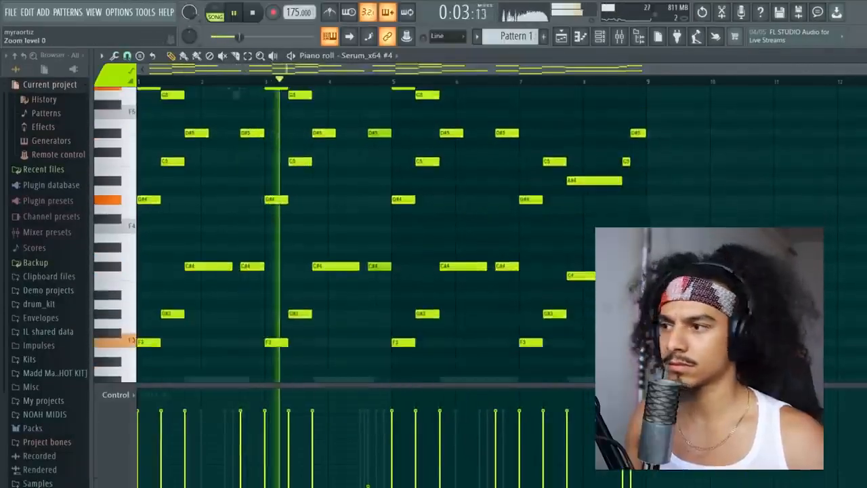
pyautogui.scroll(-4, 115, 230)
pyautogui.press('space')
pyautogui.scroll(2, 250, 145)
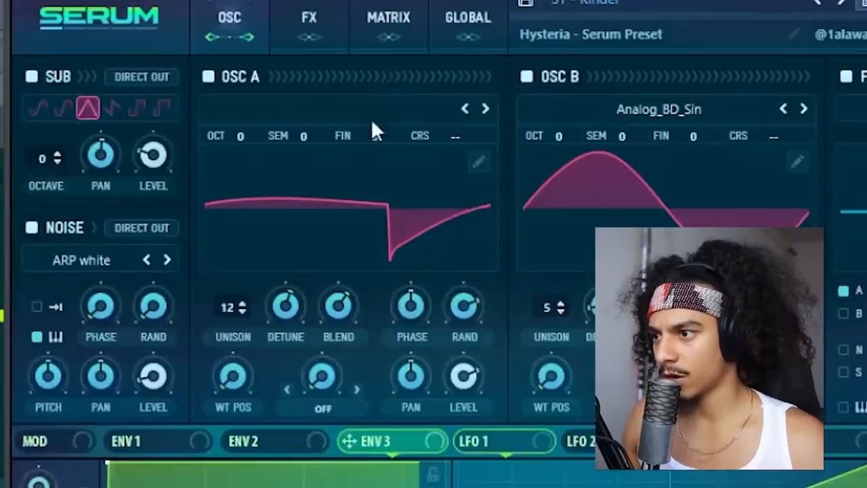
# - In Serum_x64 #4, change oscillator A's wavetable to Basic Shapes and toggle the noise and sub oscillators
pyautogui.click(350, 120)
pyautogui.moveTo(359, 142)
pyautogui.click(460, 138)
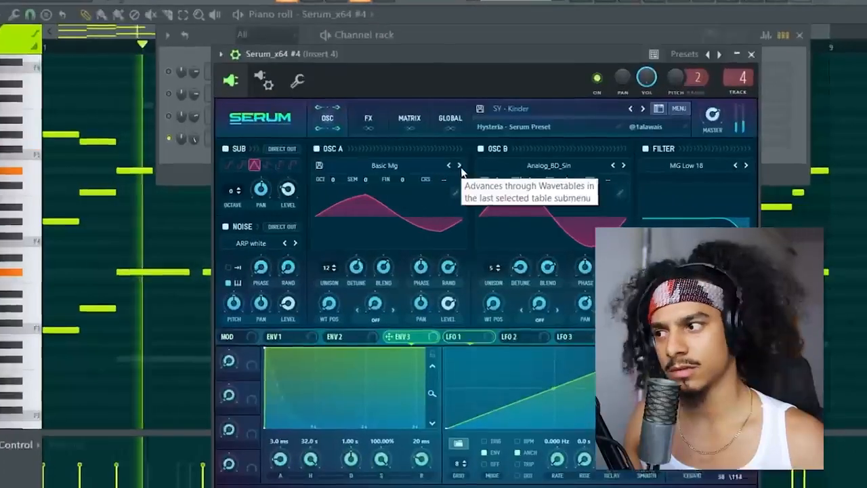
pyautogui.click(460, 167)
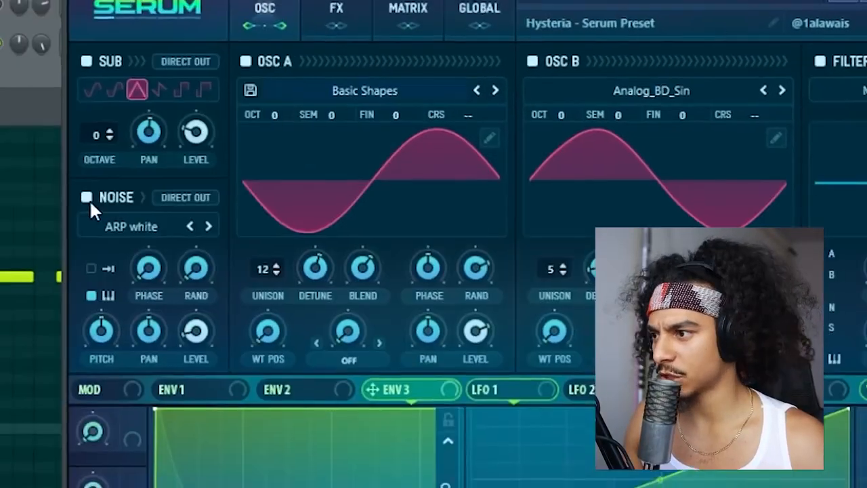
pyautogui.click(86, 197)
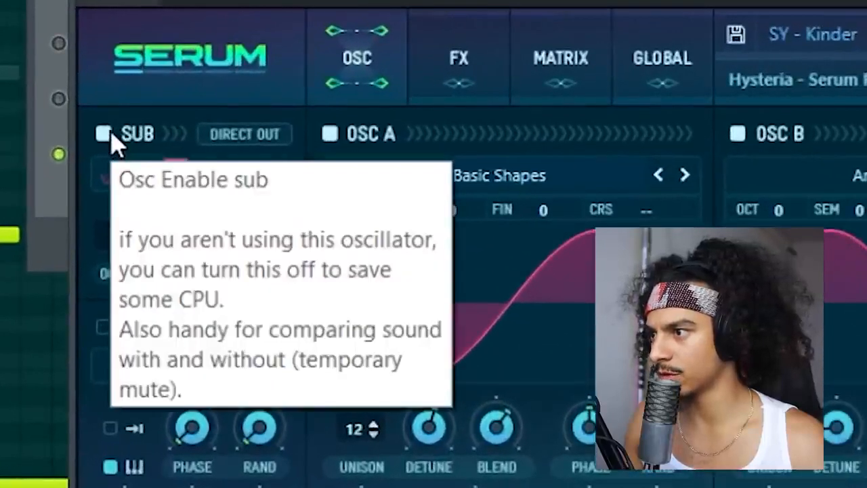
pyautogui.click(109, 133)
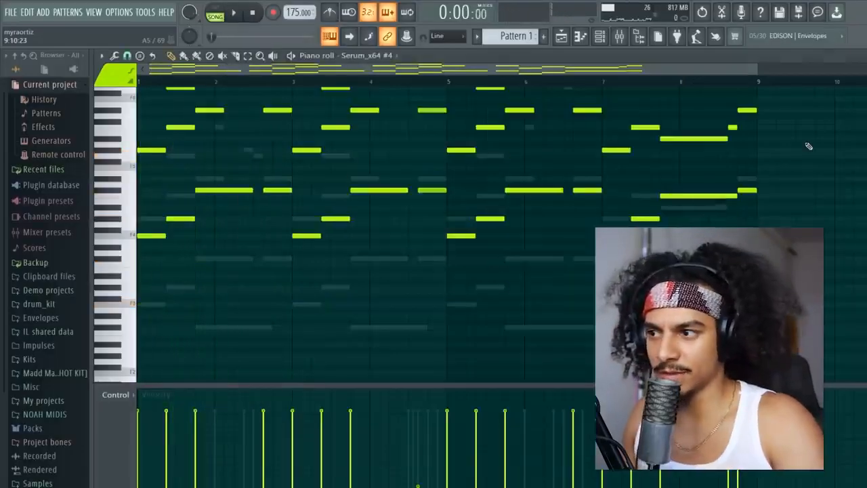
# - Load the Elements effect in slot 1 of mixer insert 4 for the Serum_x64 #4 layer and play it
pyautogui.scroll(2, 251, 189)
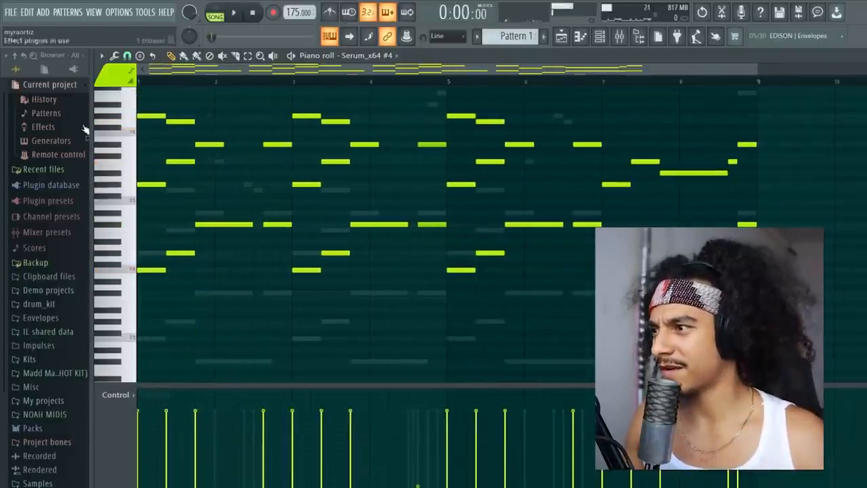
pyautogui.scroll(3, 161, 95)
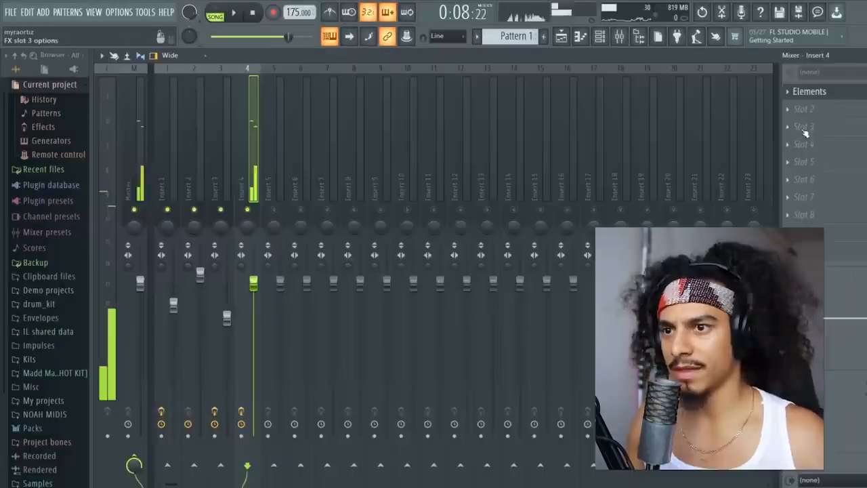
# - Load Fruity parametric EQ 2 in slot 3 of mixer insert 4, apply the 150hz cut preset and lower its high cut
pyautogui.click(787, 126)
pyautogui.moveTo(806, 136)
pyautogui.click(672, 72)
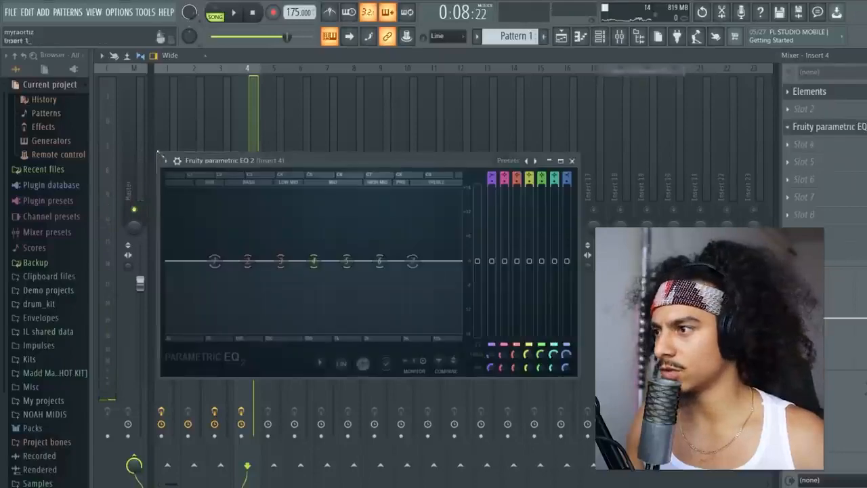
pyautogui.click(166, 160)
pyautogui.moveTo(186, 204)
pyautogui.click(309, 202)
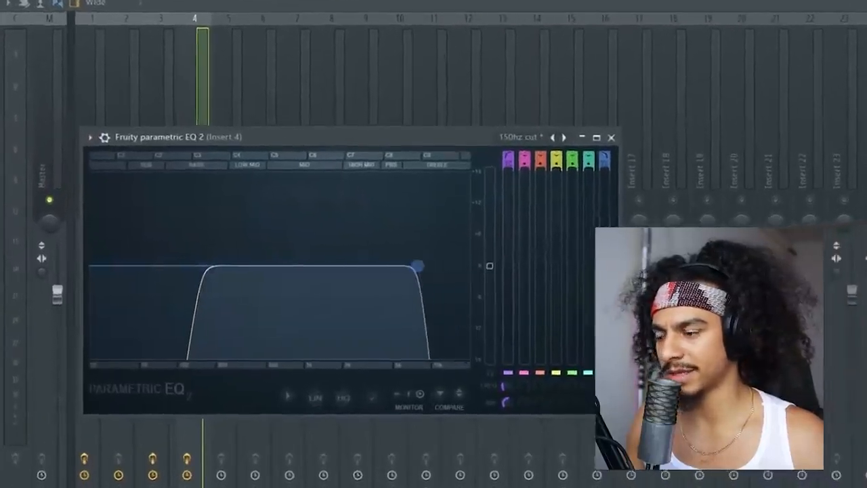
pyautogui.moveTo(408, 266); pyautogui.dragTo(387, 267)
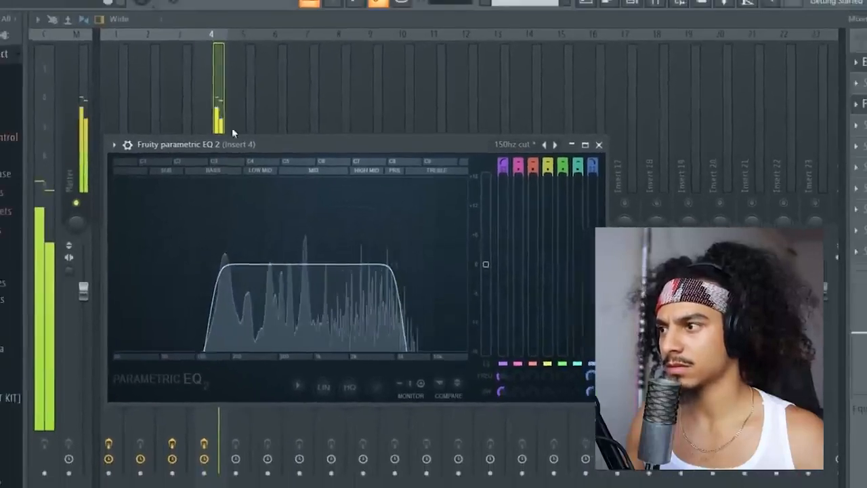
# - Lower the volume faders of mixer inserts 1 and 4 and return to the playlist
pyautogui.click(191, 102)
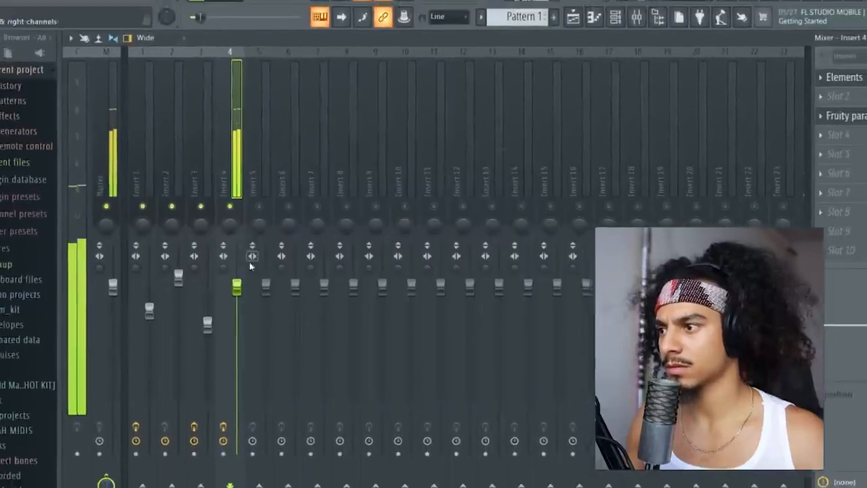
pyautogui.moveTo(183, 298); pyautogui.dragTo(183, 319)
pyautogui.click(560, 40)
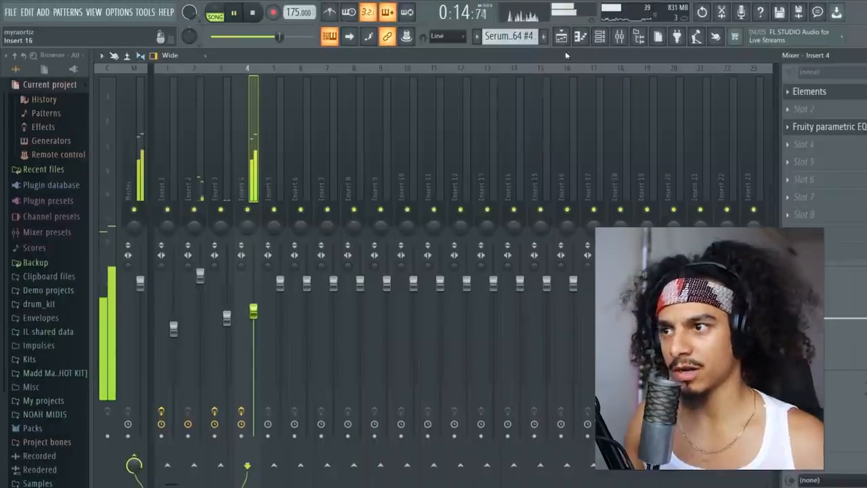
pyautogui.click(562, 37)
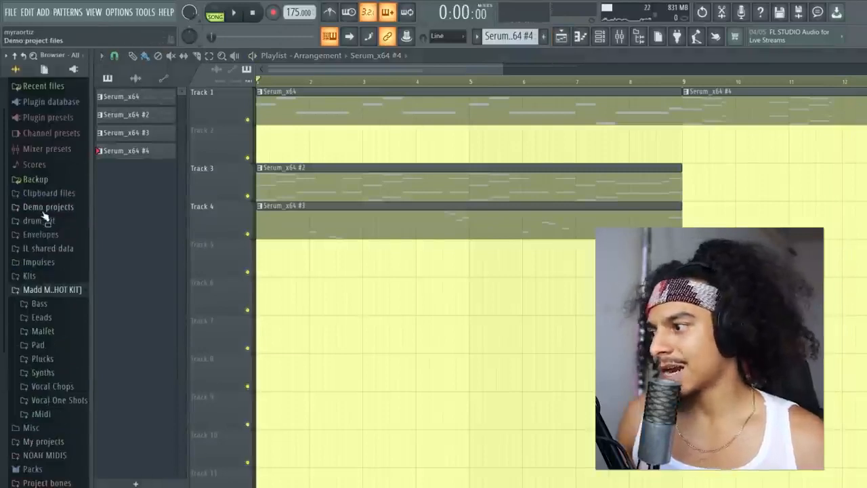
# - Audition the kit's Vocal Chops, add the "140 bpm - a min - ethereal !" sample to the playlist and put Elements on its mixer insert 5
pyautogui.scroll(-3, 45, 216)
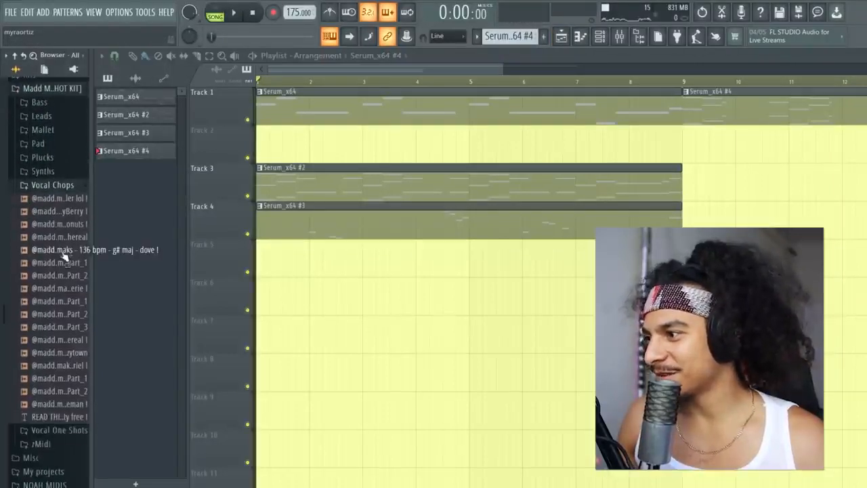
pyautogui.click(64, 199)
pyautogui.click(72, 301)
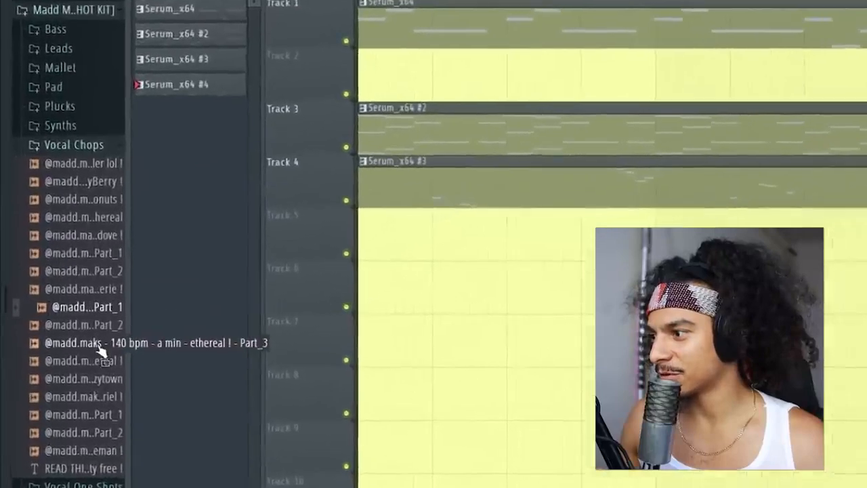
pyautogui.click(101, 326)
pyautogui.click(105, 346)
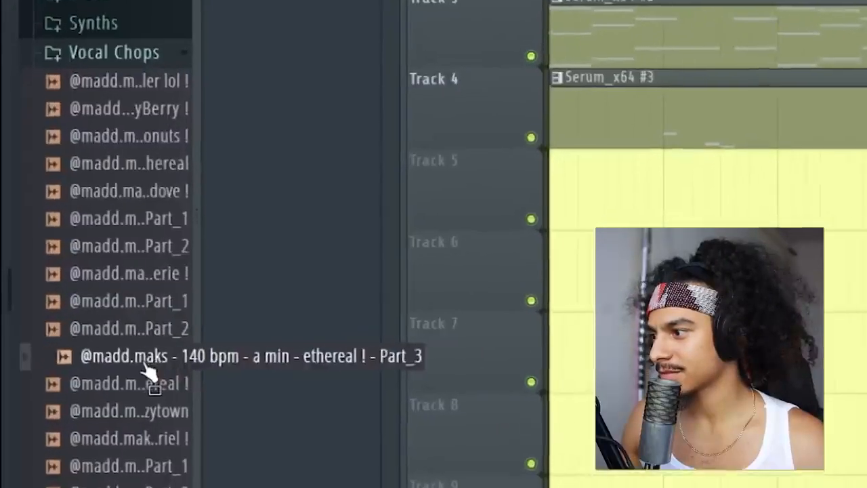
pyautogui.moveTo(152, 402); pyautogui.dragTo(857, 193)
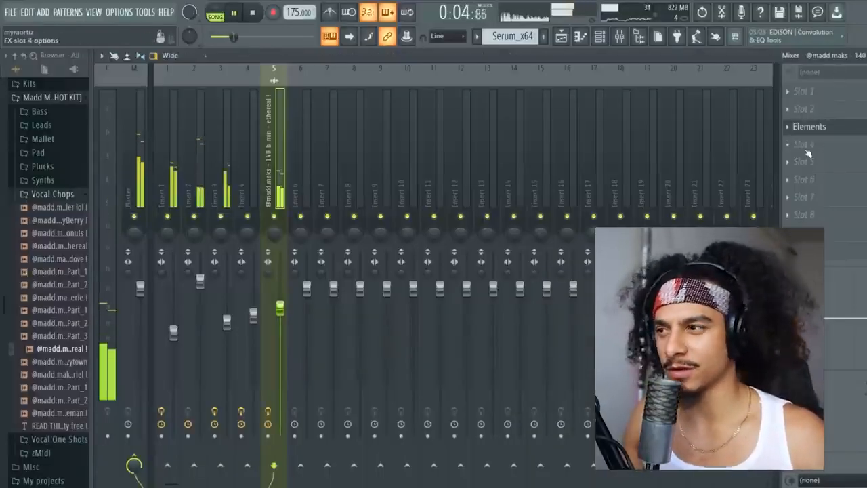
pyautogui.click(850, 126)
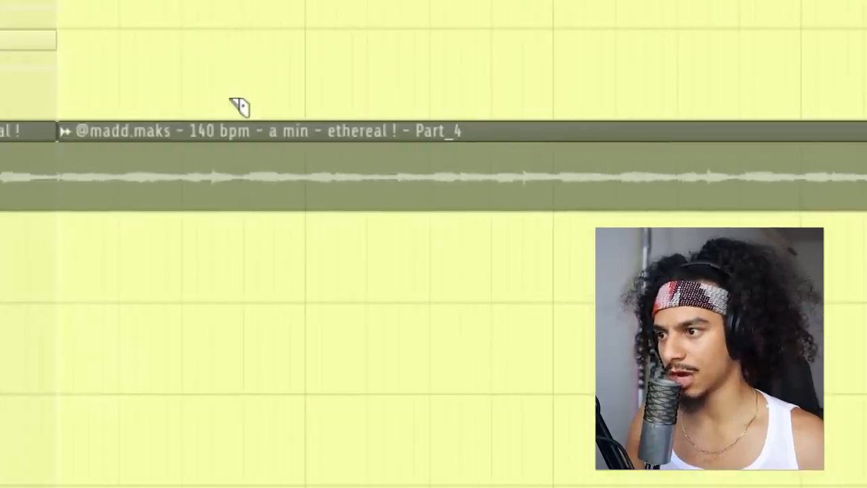
# - Slice the "ethereal ! - Part_4" vocal clip into short pieces and move alternate slices up to Track 4
pyautogui.click(313, 169)
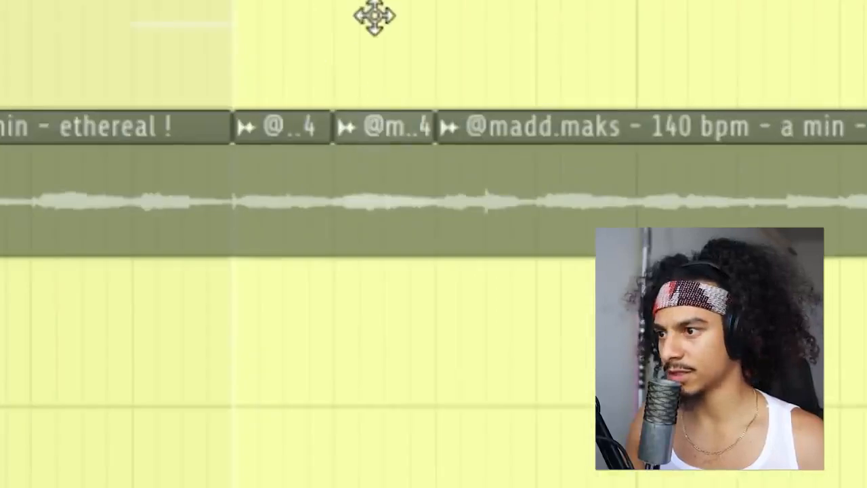
pyautogui.rightClick(383, 196)
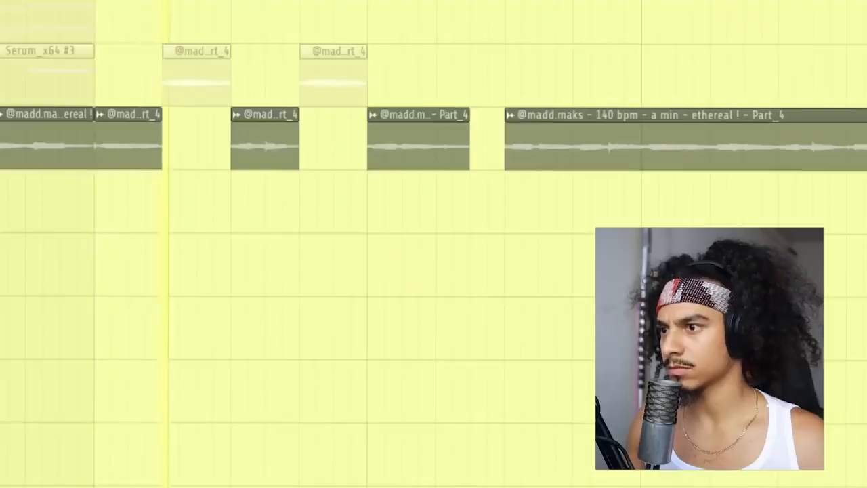
pyautogui.scroll(3, 660, 115)
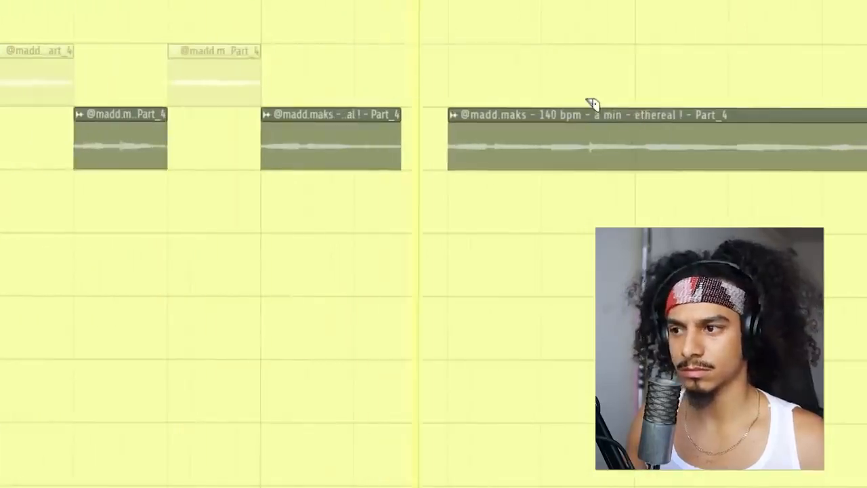
pyautogui.moveTo(456, 151); pyautogui.dragTo(457, 267)
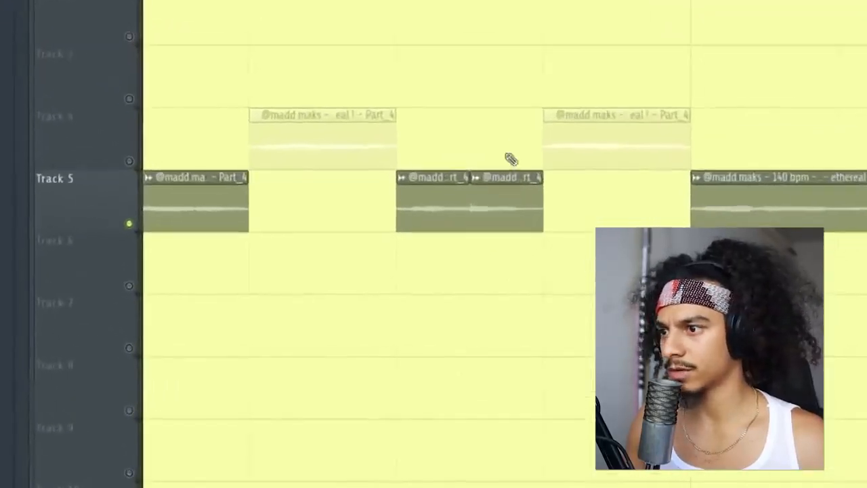
pyautogui.scroll(-3, 468, 104)
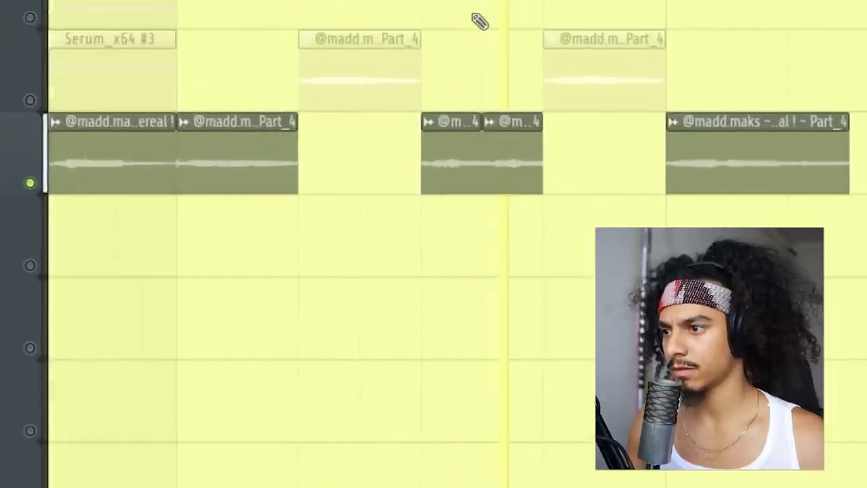
pyautogui.scroll(3, 480, 21)
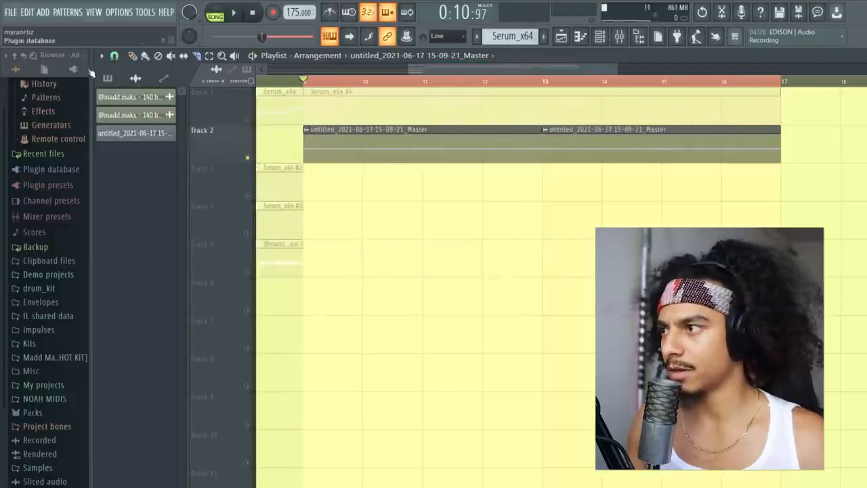
# - Make the second rendered Master clip, starting at bar 13, unique as a sample and slice its end into short pieces
pyautogui.click(133, 56)
pyautogui.click(458, 110)
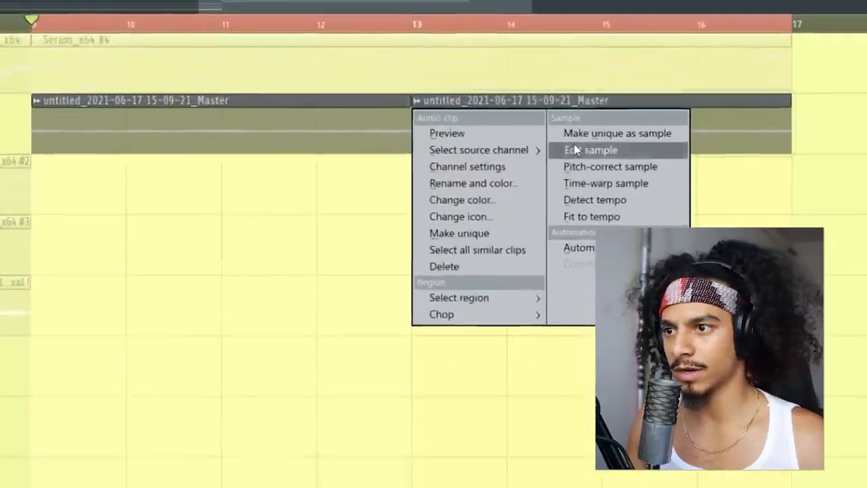
pyautogui.click(634, 139)
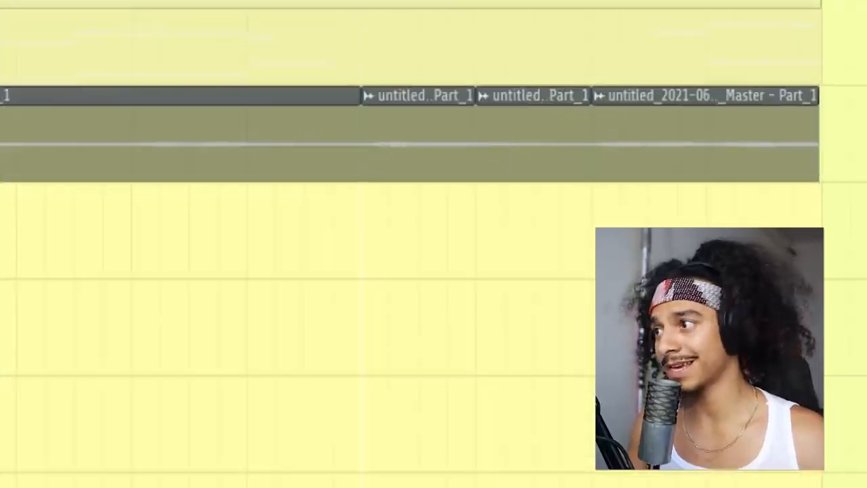
pyautogui.moveTo(485, 139); pyautogui.dragTo(456, 136)
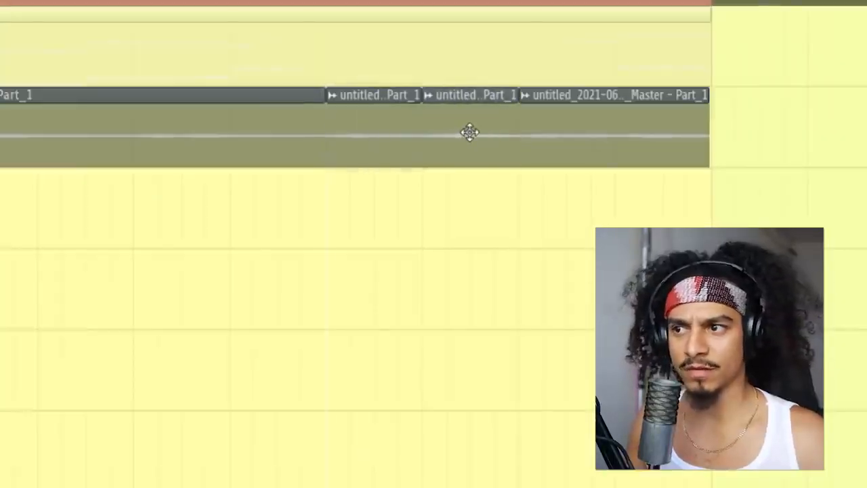
pyautogui.click(535, 95)
pyautogui.click(730, 134)
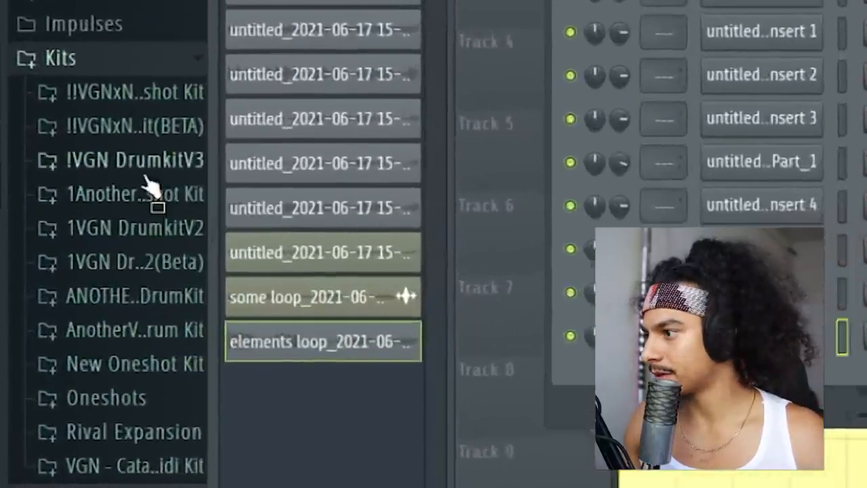
# - From !VGN DrumkitV3, add VGN - Roid Clap with a hit on step 9 and VGN - Smack Snare with a note in bar 4
pyautogui.click(146, 162)
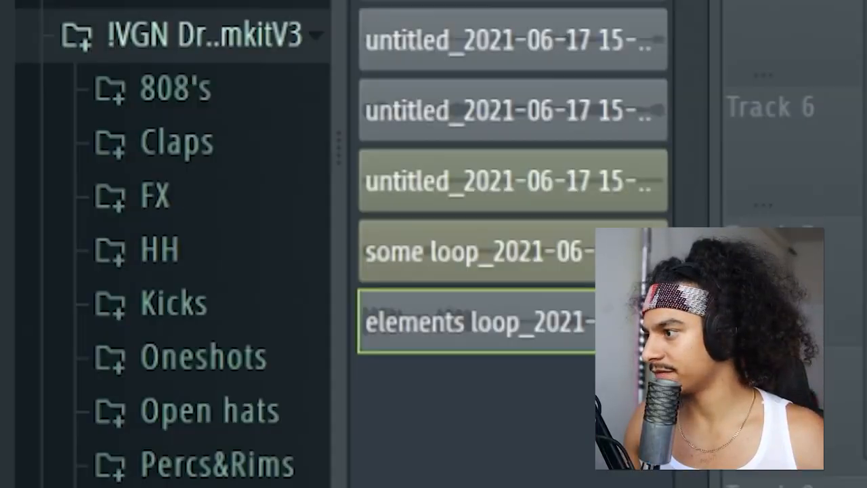
pyautogui.click(172, 145)
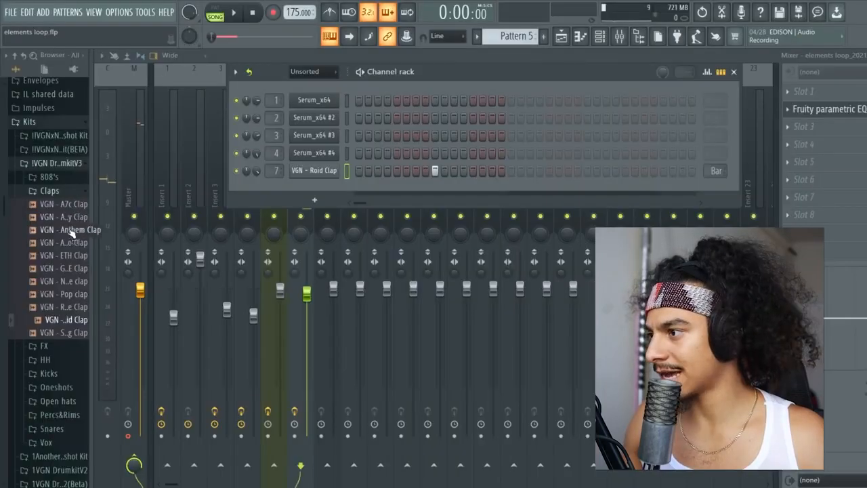
pyautogui.moveTo(66, 329); pyautogui.dragTo(329, 191)
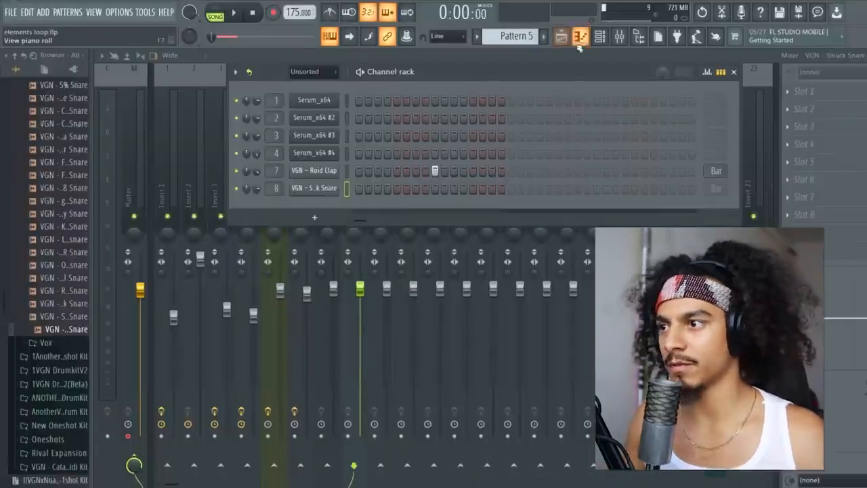
pyautogui.click(579, 44)
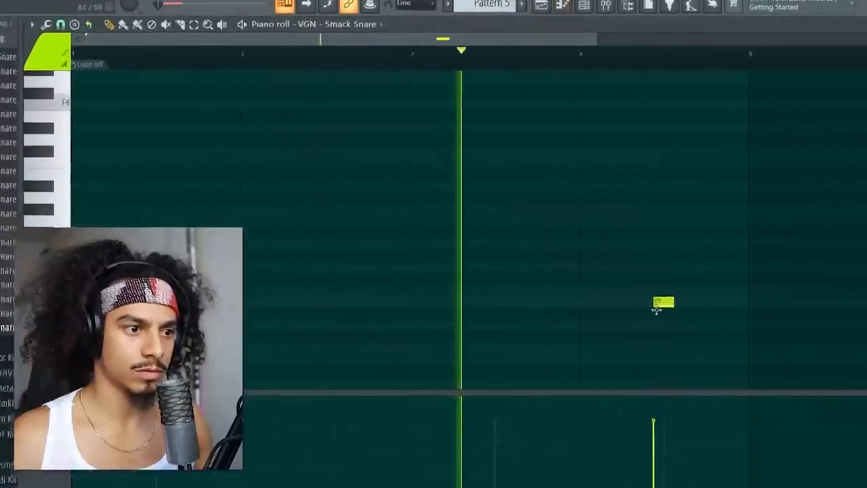
pyautogui.moveTo(654, 308); pyautogui.dragTo(641, 302)
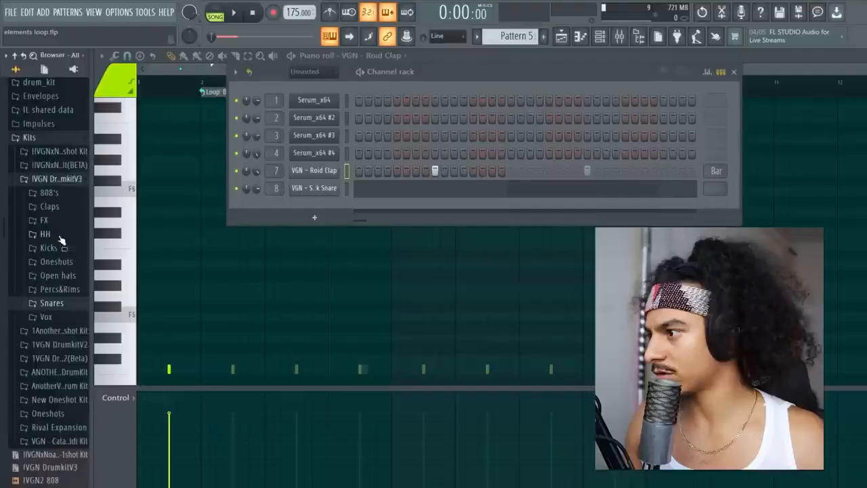
# - Add the VGN - Jolt HH hi-hat from the drum kit and fill its piano roll with a pattern from the HH midi folder
pyautogui.click(58, 221)
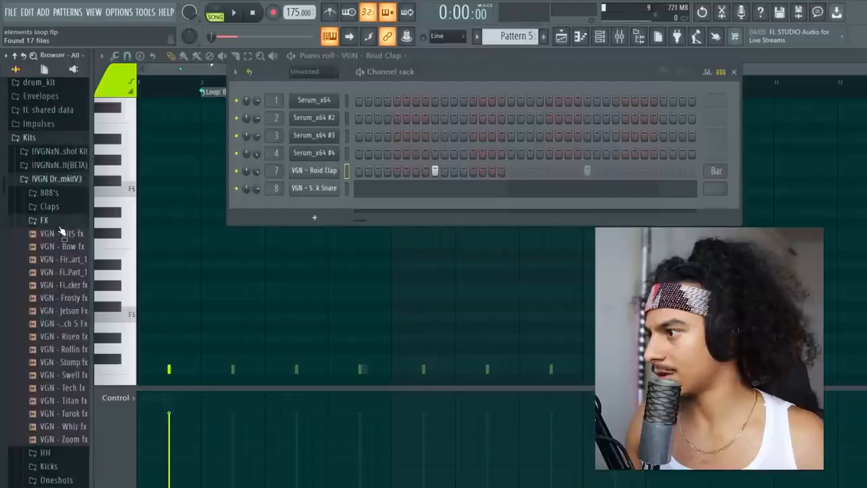
pyautogui.click(60, 220)
pyautogui.click(49, 234)
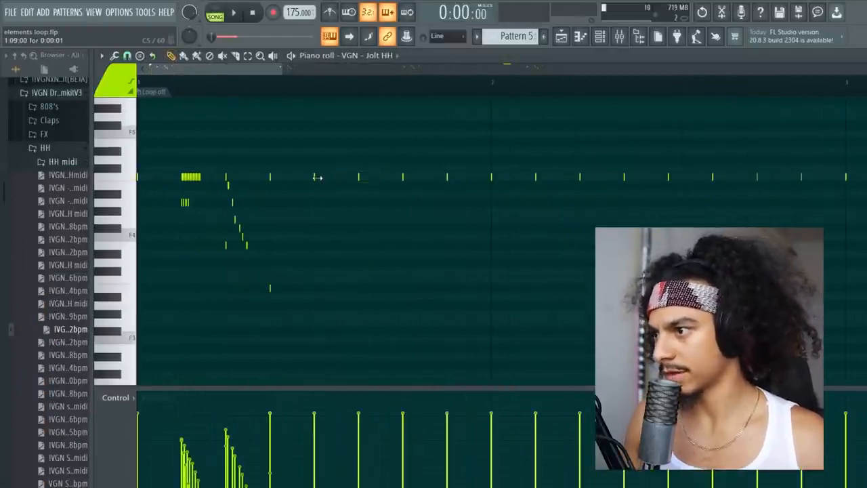
pyautogui.scroll(-2, 281, 181)
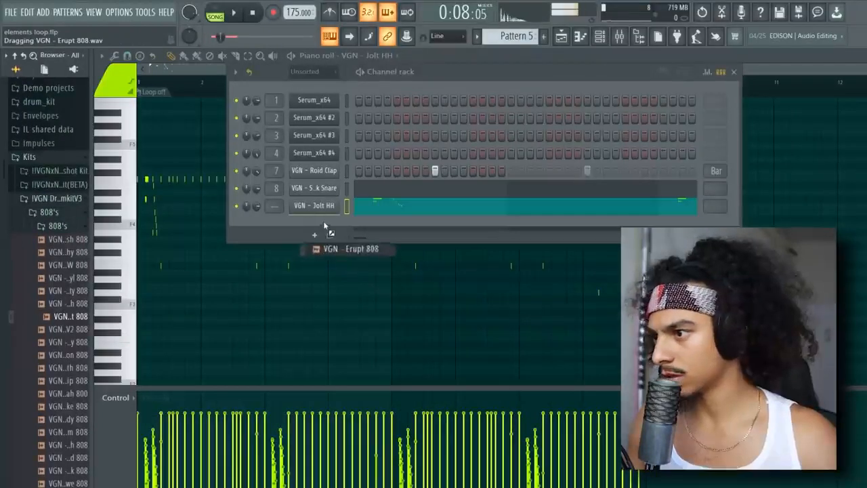
# - Add VGN - Erupt 808 to the channel rack, draw F5, C#5 and D#5 notes in its piano roll and play them
pyautogui.moveTo(324, 221); pyautogui.dragTo(344, 237)
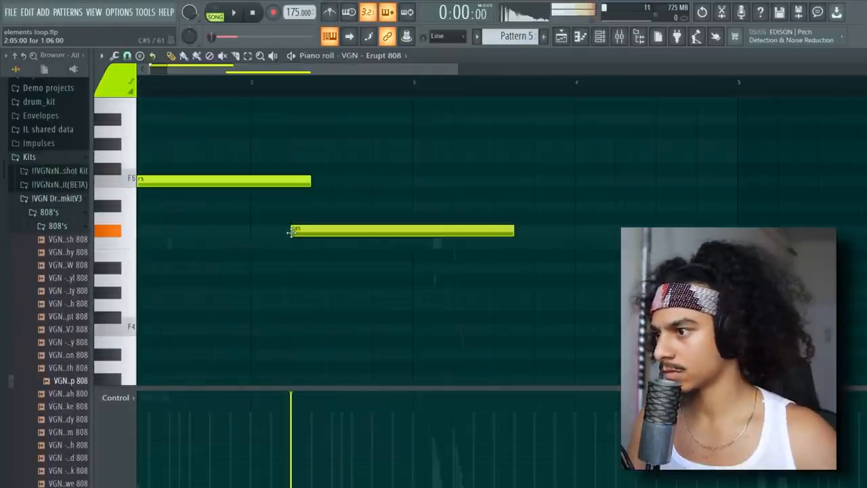
pyautogui.click(334, 205)
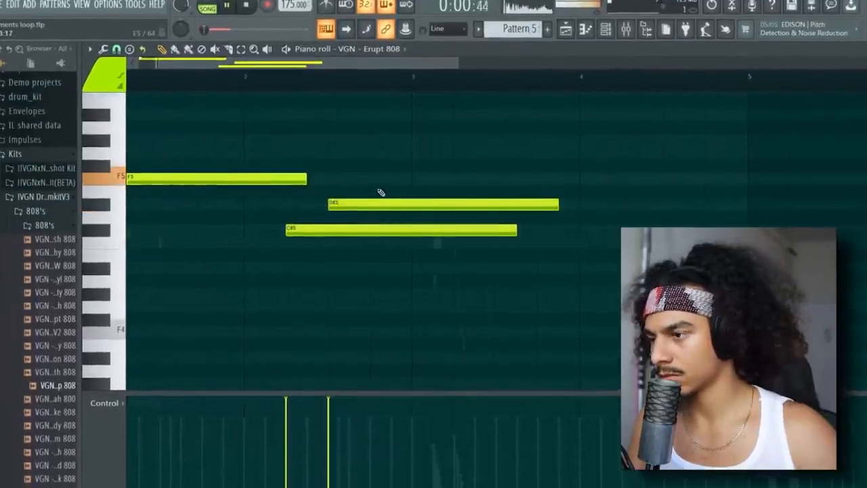
pyautogui.press('space')
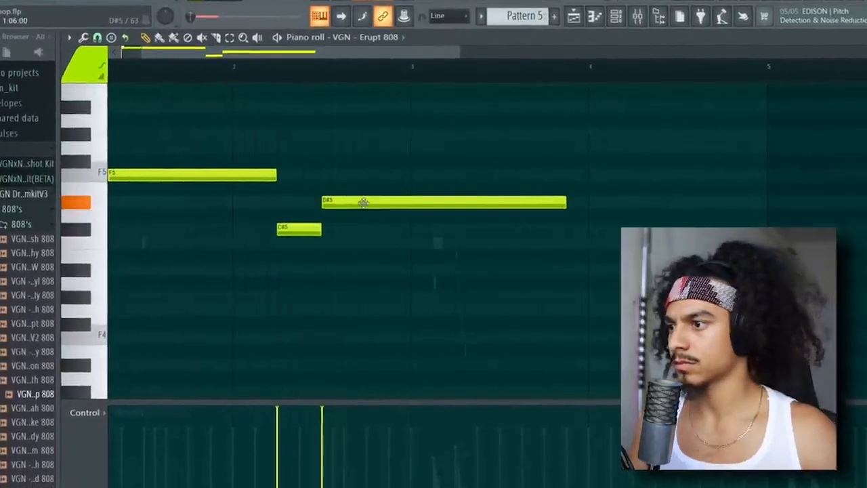
# - Repeat the Erupt 808 phrase over eight bars, moving some of the short connecting notes up to C#6 and D#6
pyautogui.moveTo(359, 202)
pyautogui.mouseDown()
pyautogui.moveTo(393, 202)
pyautogui.moveTo(367, 202)
pyautogui.mouseUp()
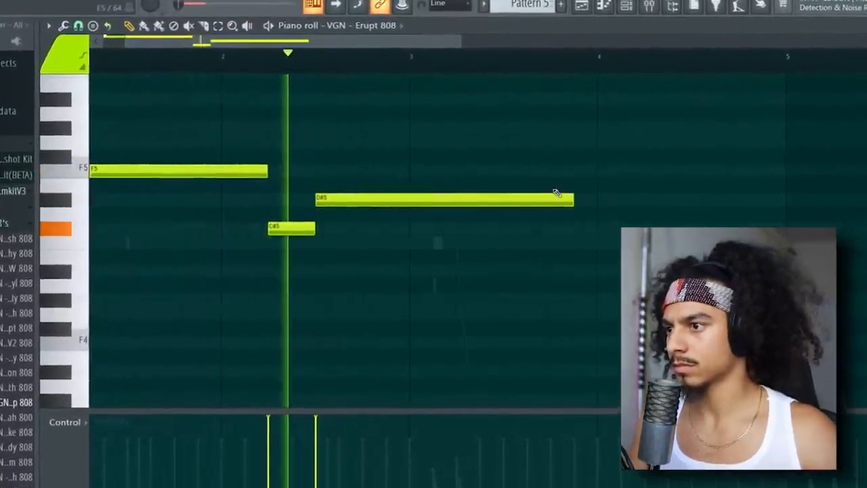
pyautogui.hotkey('ctrl', 'a')
pyautogui.click(378, 174)
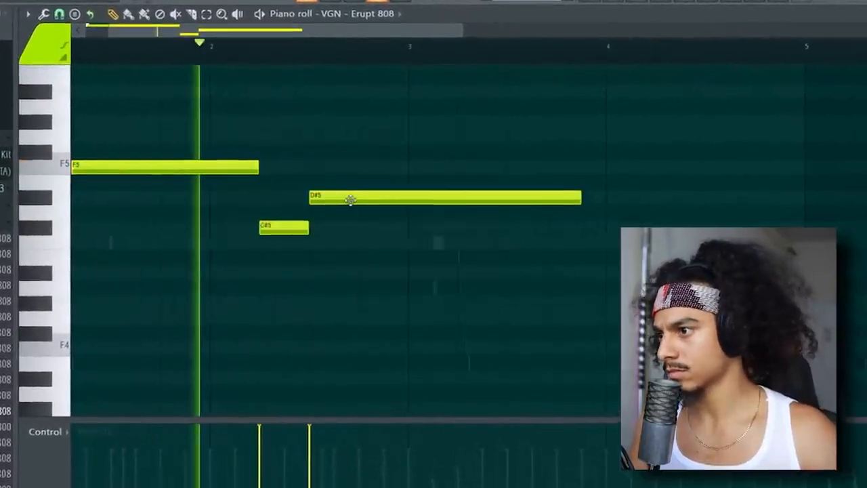
pyautogui.moveTo(350, 199); pyautogui.dragTo(378, 201)
pyautogui.press('space')
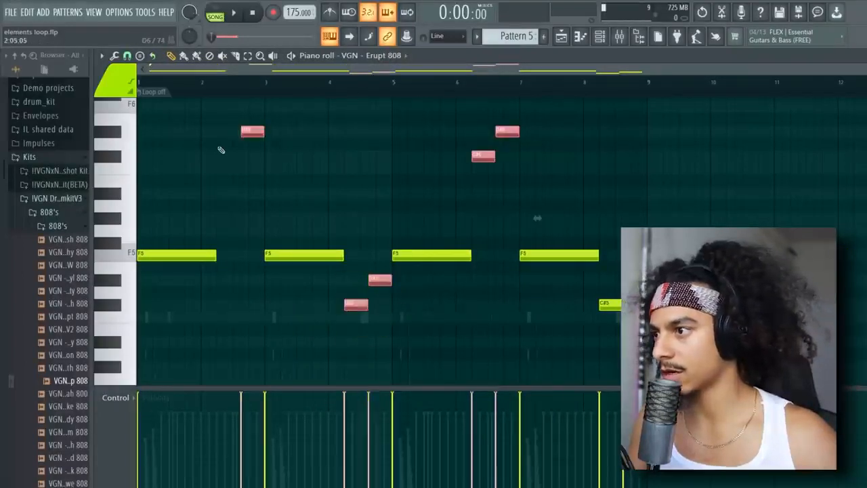
# - Move the selected C# and D# connecting notes from the Erupt 808 into the VGN - Gunship 808 piano roll and play them
pyautogui.click(402, 56)
pyautogui.click(396, 306)
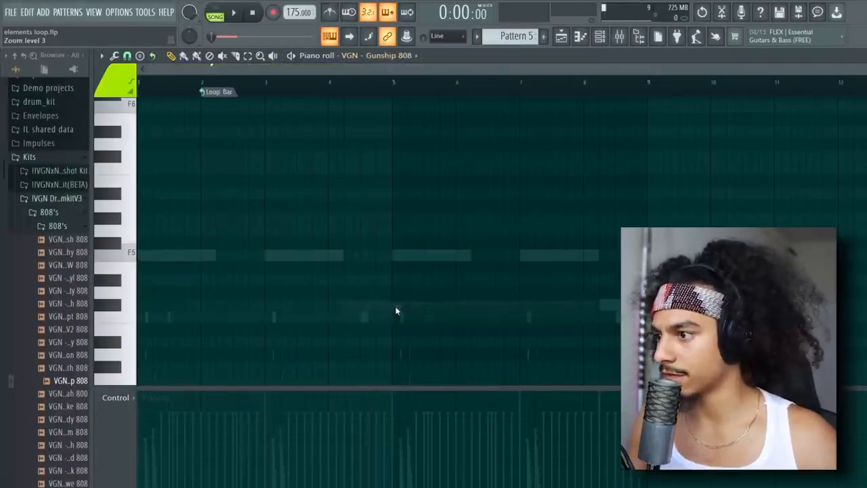
pyautogui.press('space')
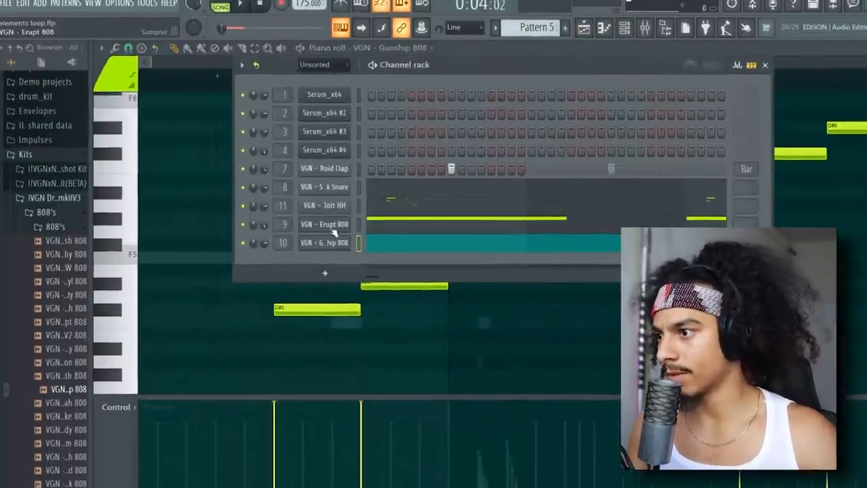
# - Enable the Gunship 808's volume envelope with hold at maximum and attack, decay, sustain and release at zero
pyautogui.click(335, 242)
pyautogui.click(141, 116)
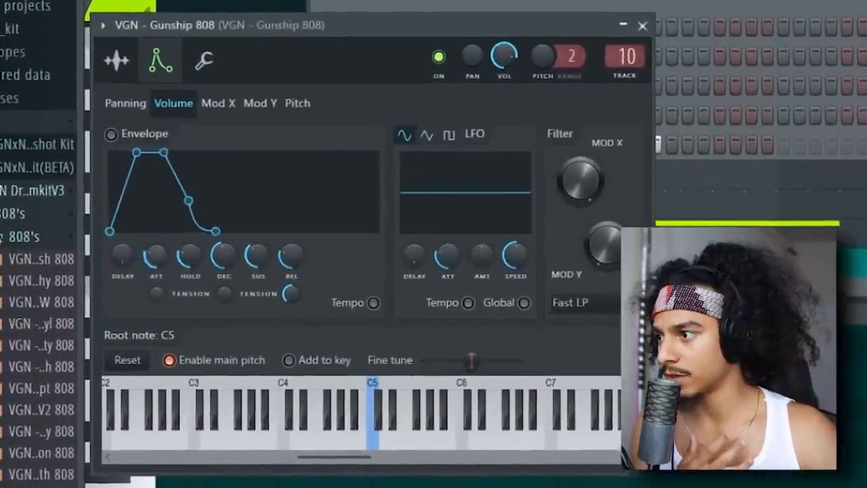
pyautogui.click(111, 141)
pyautogui.moveTo(152, 253); pyautogui.dragTo(153, 291)
pyautogui.moveTo(183, 253); pyautogui.dragTo(183, 203)
pyautogui.moveTo(217, 254); pyautogui.dragTo(216, 292)
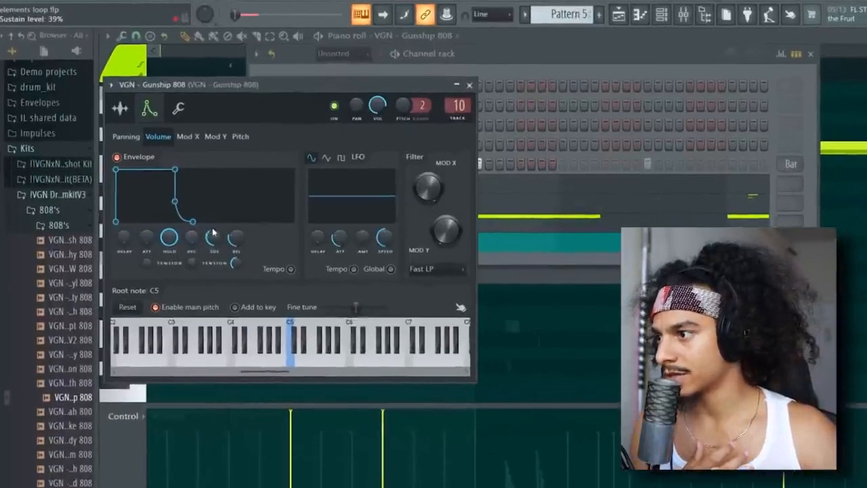
pyautogui.moveTo(212, 233); pyautogui.dragTo(236, 278)
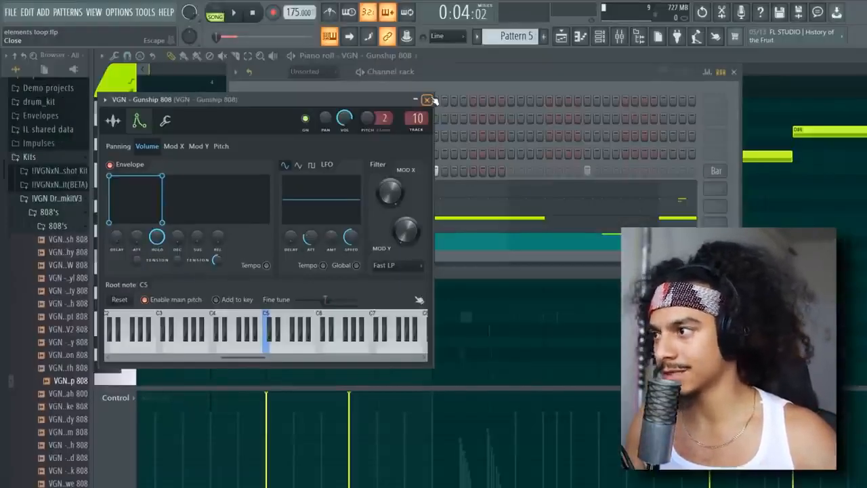
pyautogui.click(429, 99)
# - Play the pattern to hear the Gunship 808 connecting notes against the Erupt 808 line
pyautogui.rightClick(400, 354)
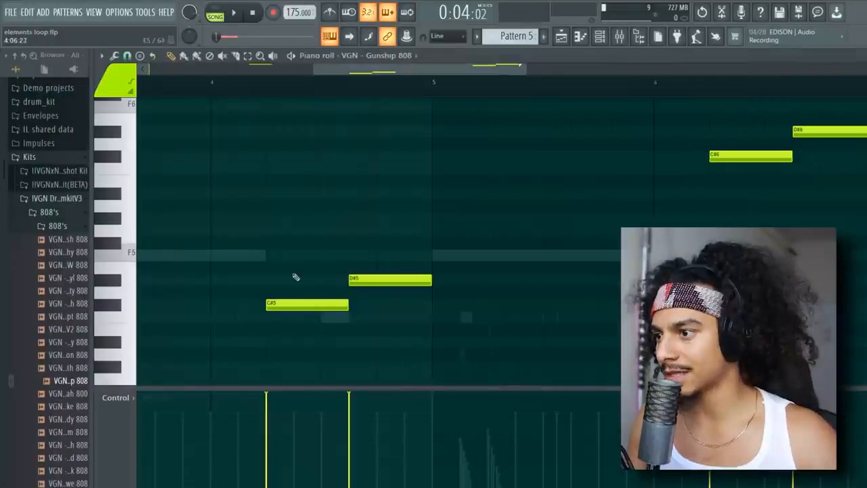
pyautogui.scroll(-4, 296, 276)
pyautogui.click(194, 88)
pyautogui.click(222, 86)
pyautogui.press('space')
pyautogui.scroll(3, 248, 126)
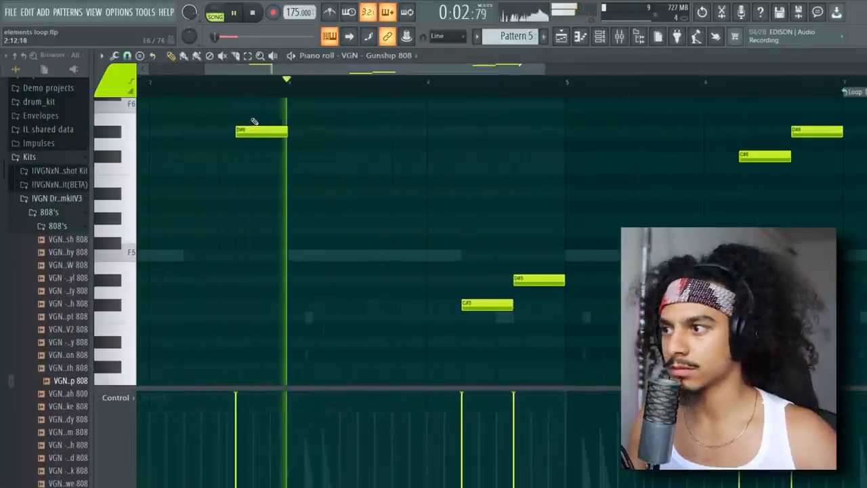
pyautogui.scroll(-3, 377, 170)
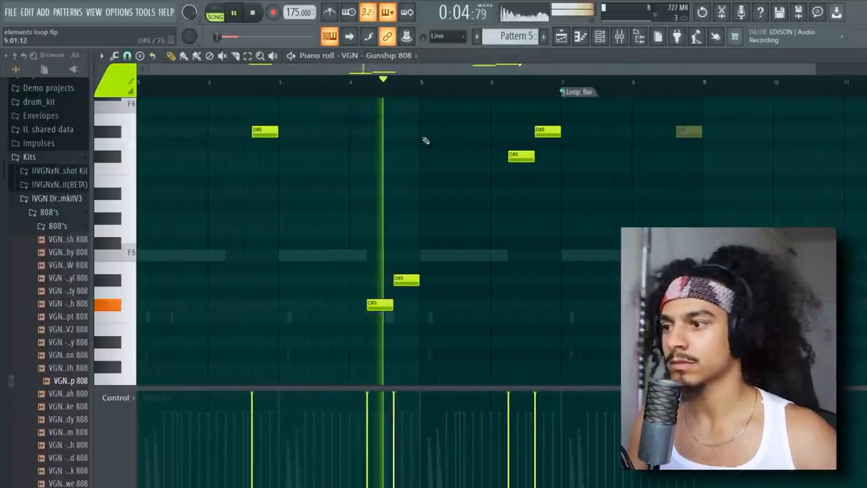
pyautogui.scroll(3, 553, 157)
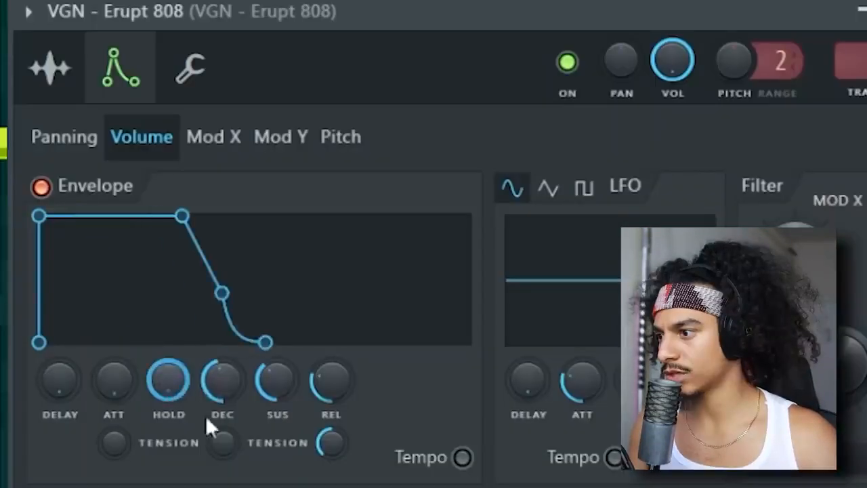
# - Add two consecutive F5 notes to the Gunship 808 across bars 7 and 8, extending the second to the Erupt 808's C#5 note
pyautogui.scroll(-3, 223, 389)
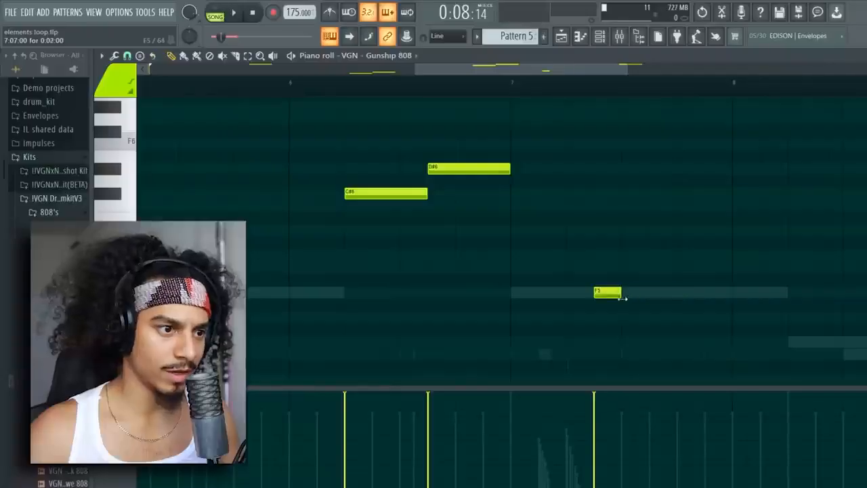
pyautogui.scroll(2, 650, 230)
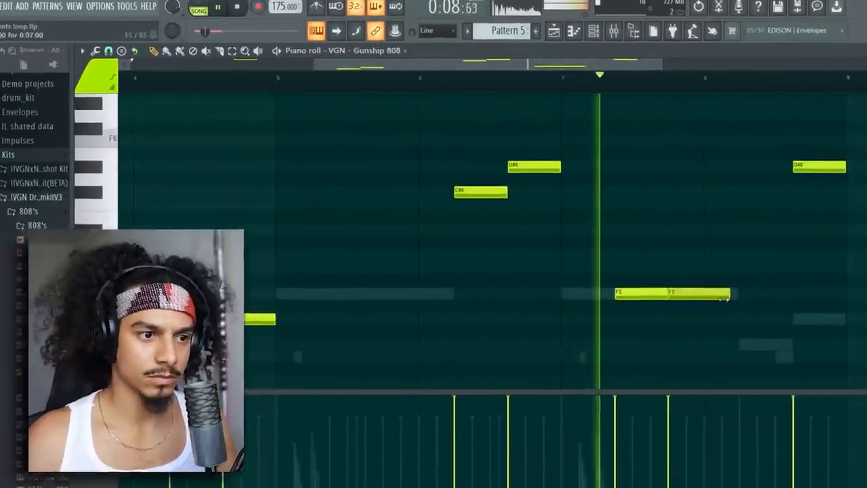
pyautogui.moveTo(730, 297); pyautogui.dragTo(739, 297)
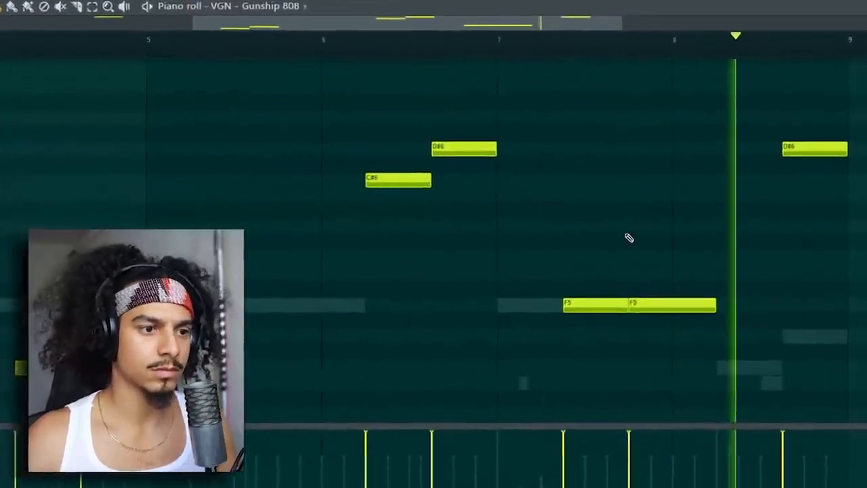
pyautogui.scroll(-3, 615, 227)
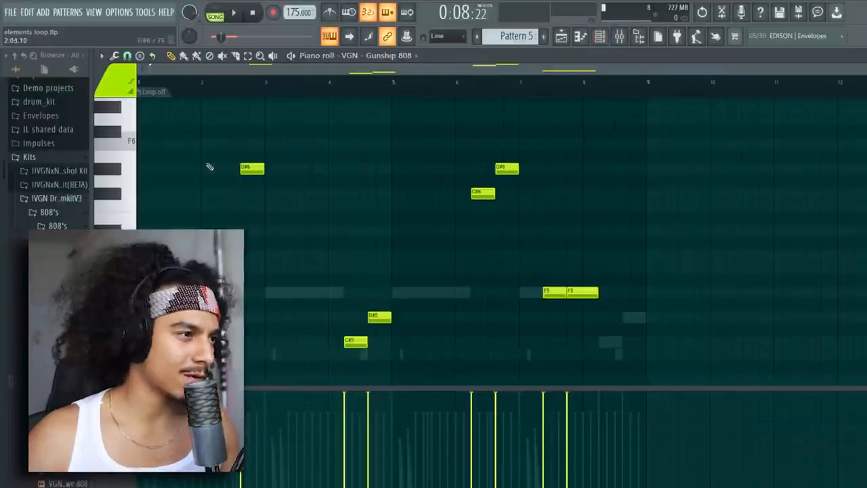
# - Draw a rising Gunship 808 run of two G#7, one A#7 and two C8 notes across bars 1 and 2, and join the notes
pyautogui.scroll(3, 166, 162)
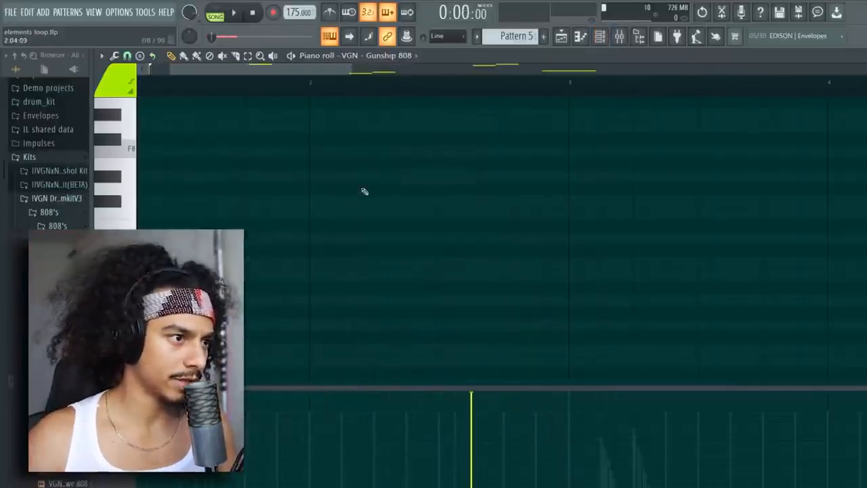
pyautogui.click(313, 198)
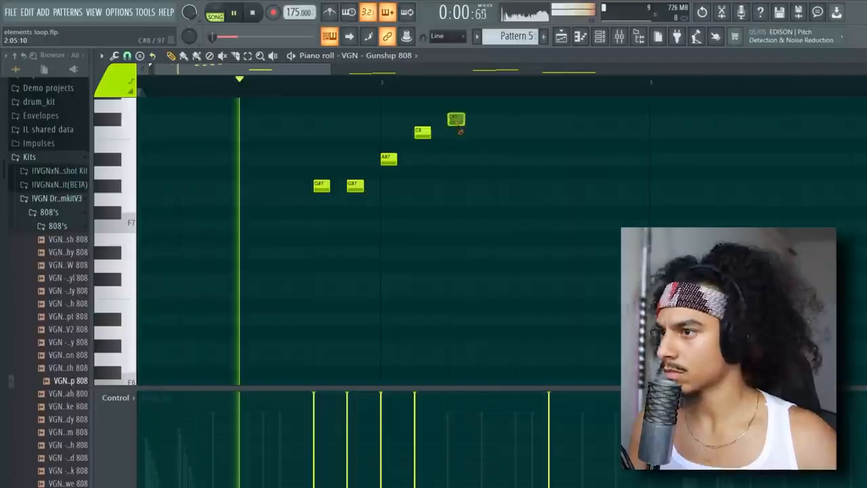
pyautogui.click(451, 135)
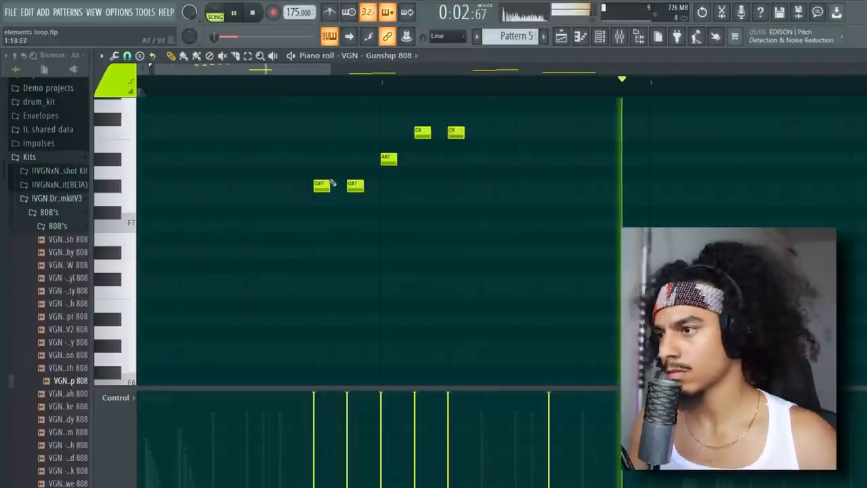
pyautogui.moveTo(567, 216); pyautogui.dragTo(208, 102)
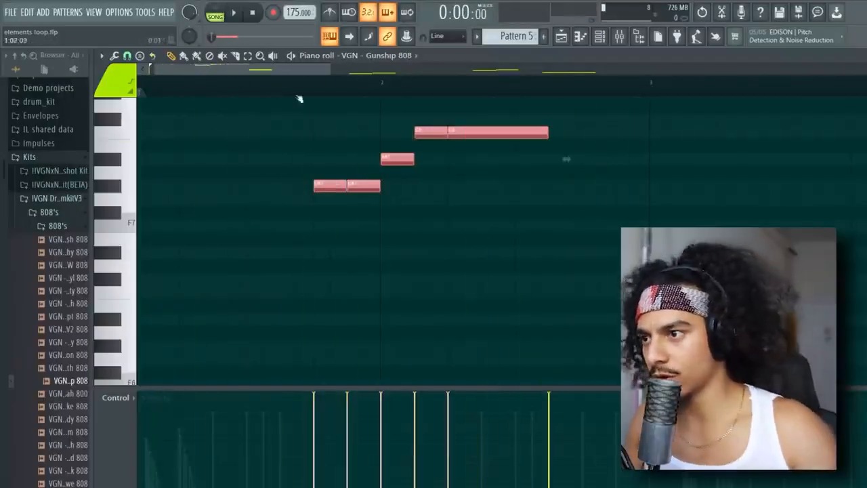
pyautogui.press('space')
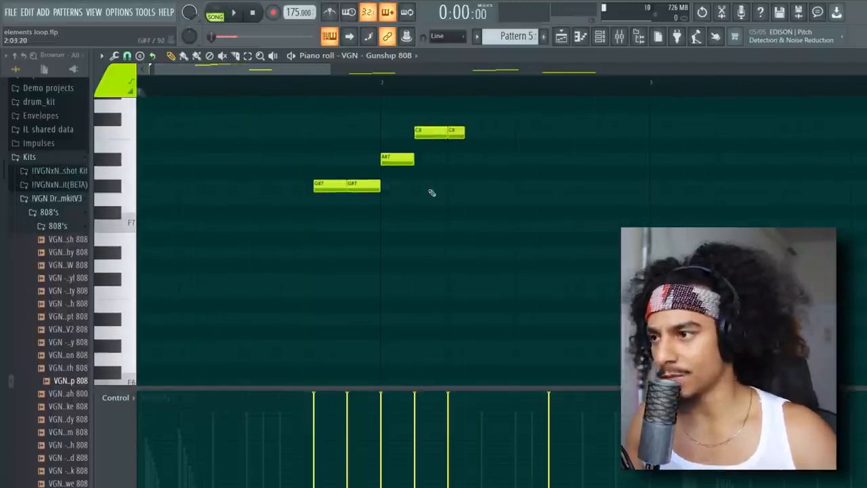
# - Try the high Gunship 808 run an octave lower, restore its pitch, and reselect its notes for velocity editing
pyautogui.moveTo(589, 272); pyautogui.dragTo(308, 102)
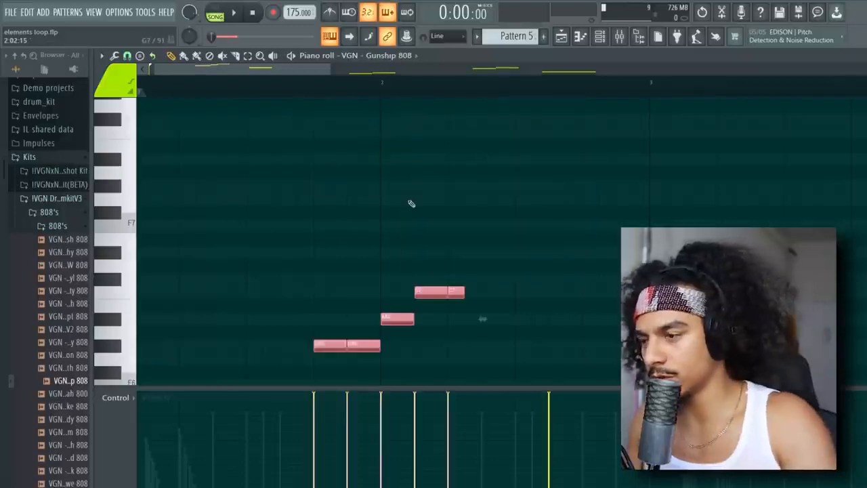
pyautogui.scroll(-5, 398, 193)
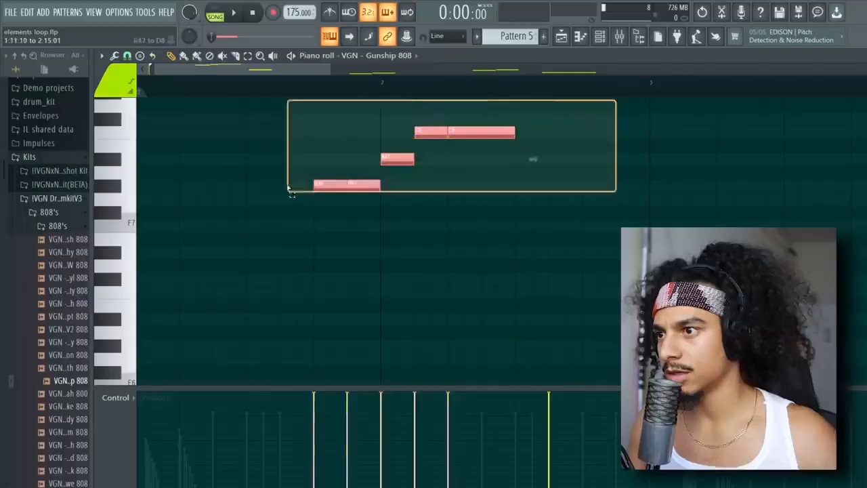
pyautogui.moveTo(287, 101); pyautogui.dragTo(288, 101)
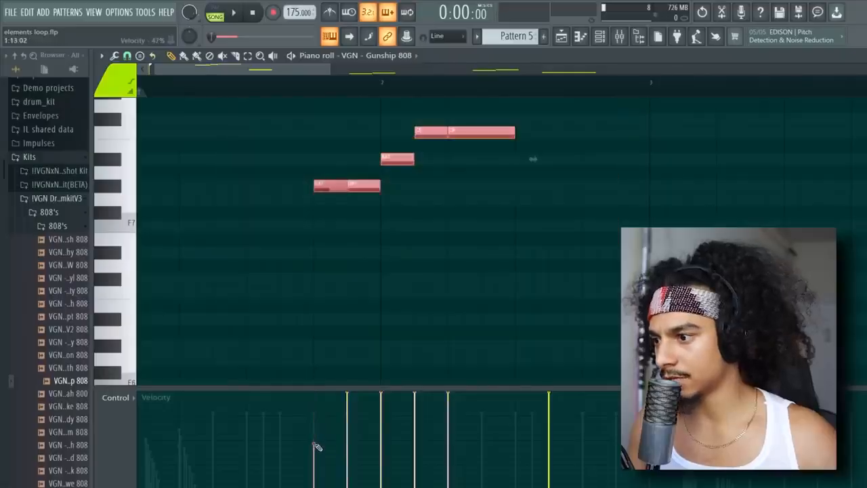